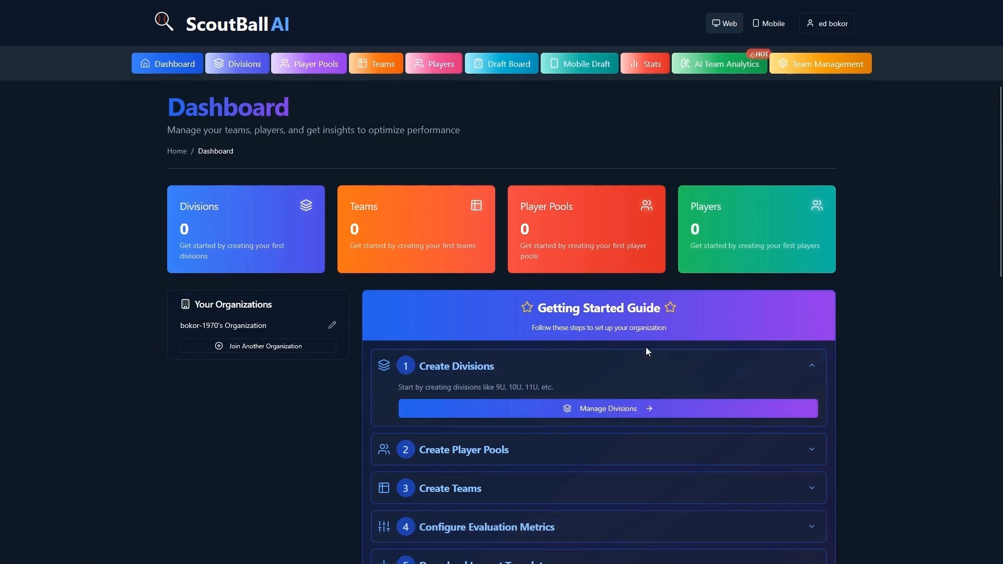
- Create a division named 11U from the first step of the Getting Started Guide
scroll(685, 374, "down", 1)
scroll(686, 371, "down", 1)
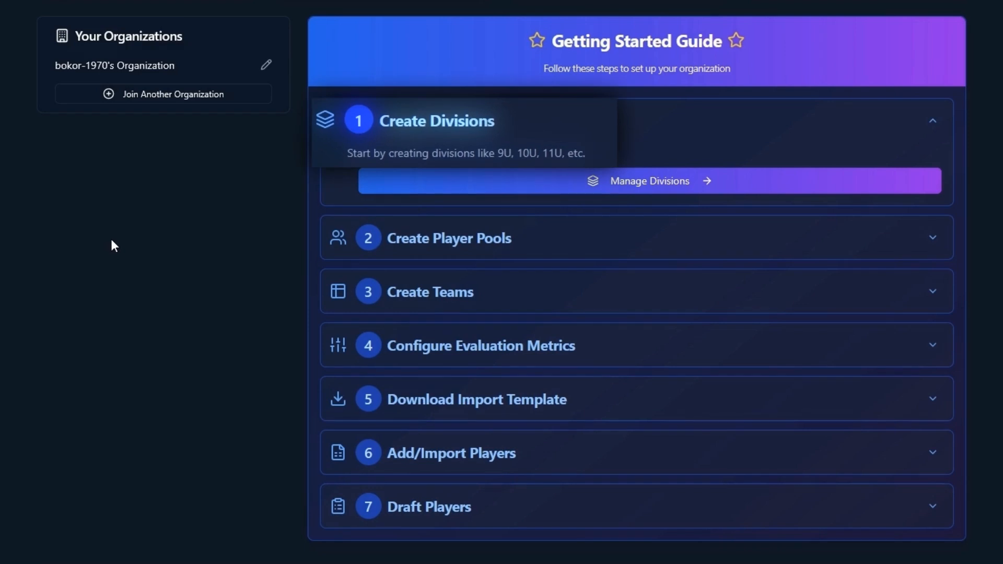
left_click(676, 186)
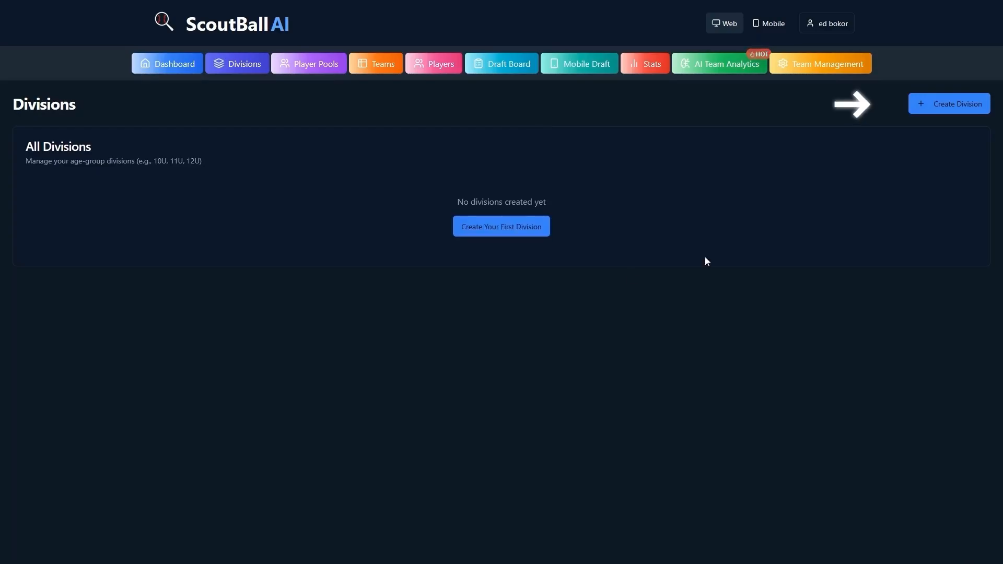
left_click(938, 109)
left_click(445, 262)
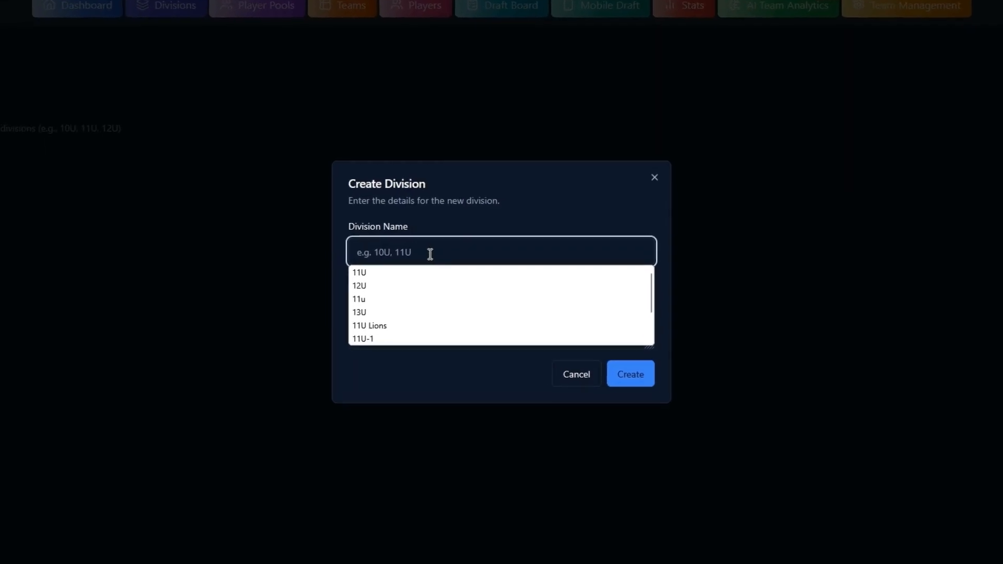
type("11U")
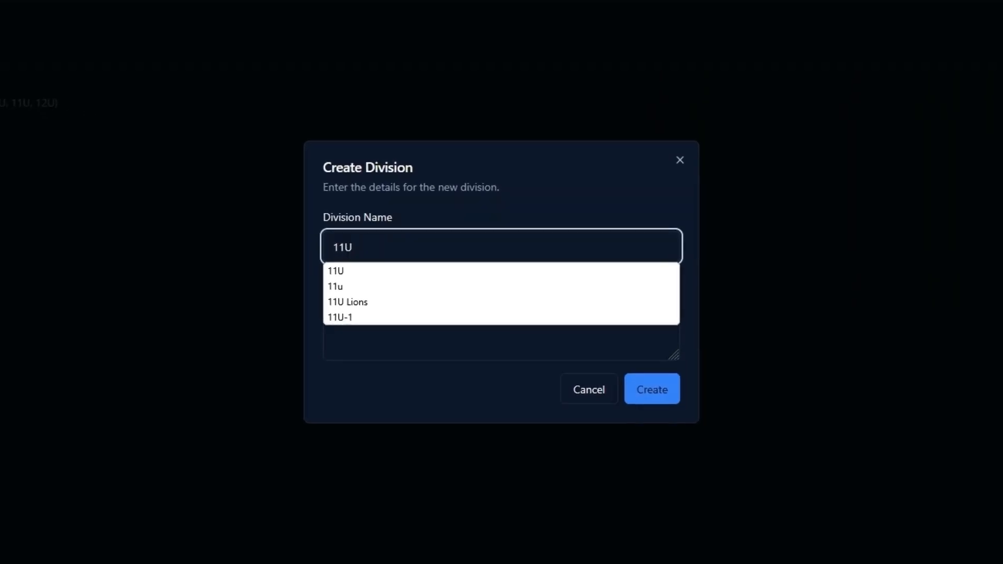
key("Escape")
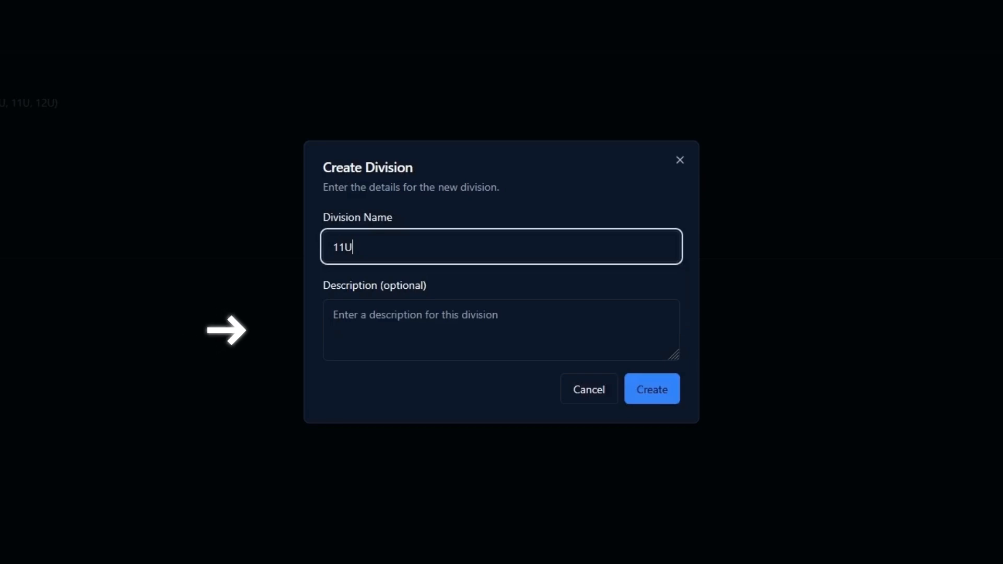
key("Return")
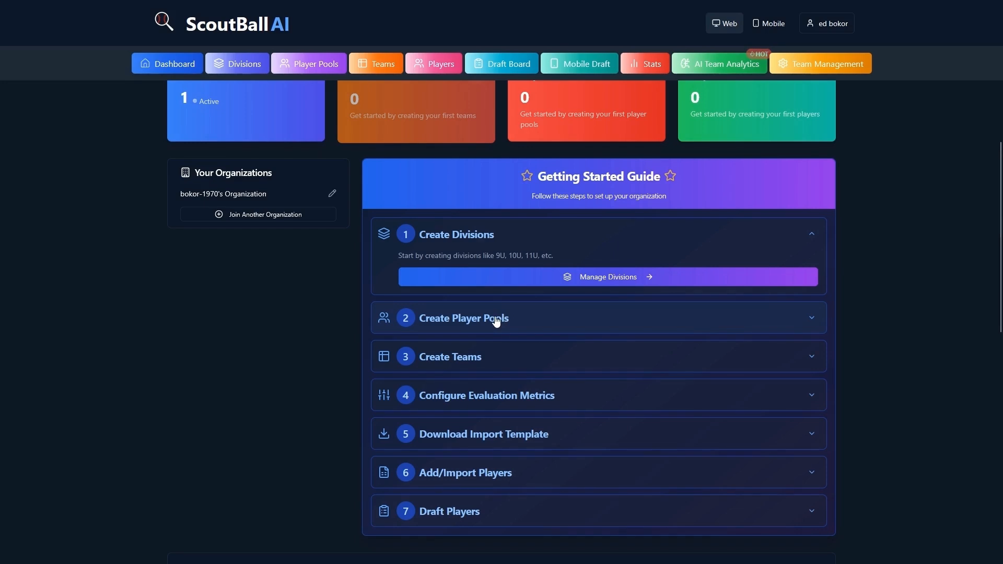
- Create a player pool named 11U Pool and assign it to the 11U division
left_click(496, 320)
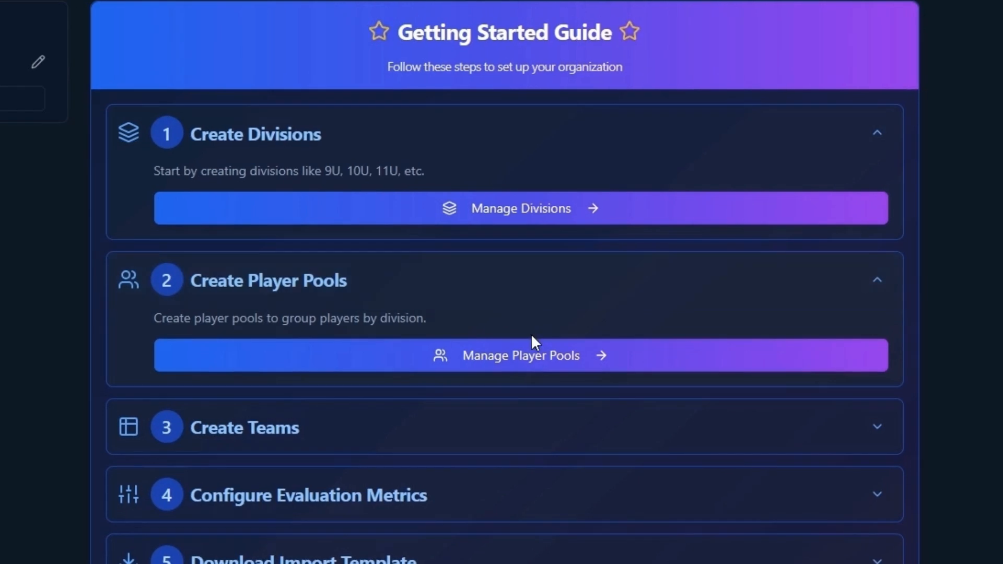
left_click(559, 360)
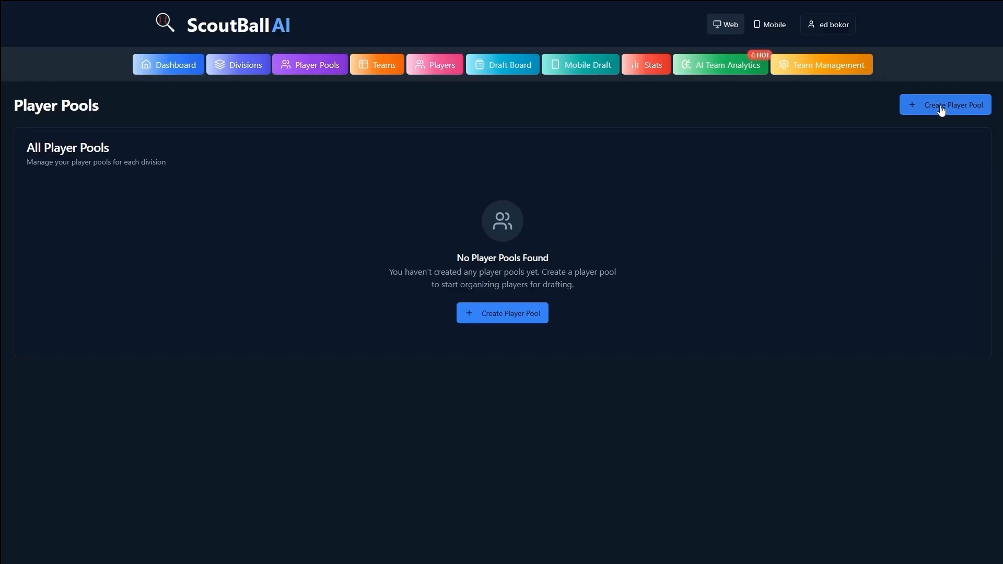
left_click(940, 105)
type("11U Pool")
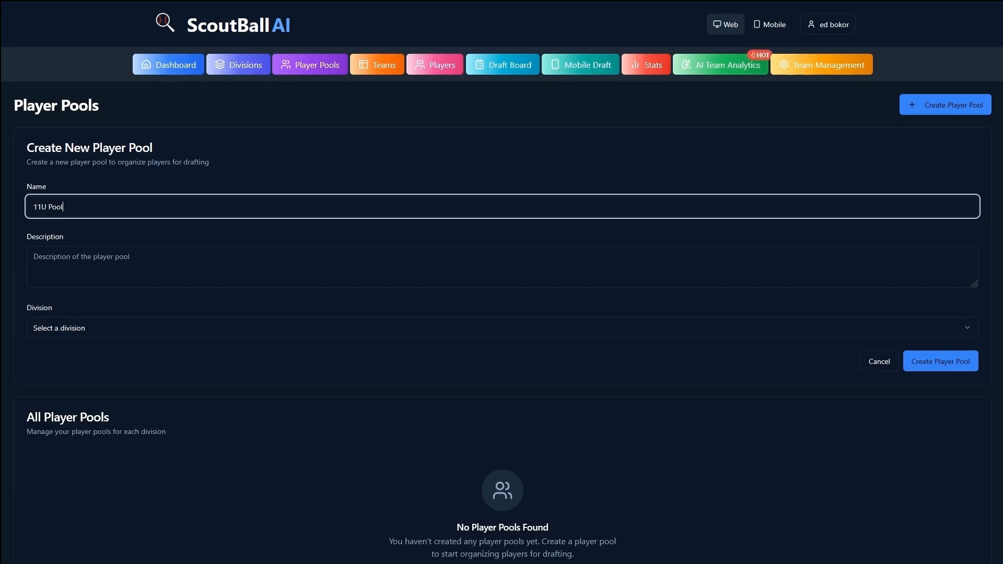
key("Tab")
left_click(112, 321)
left_click(98, 346)
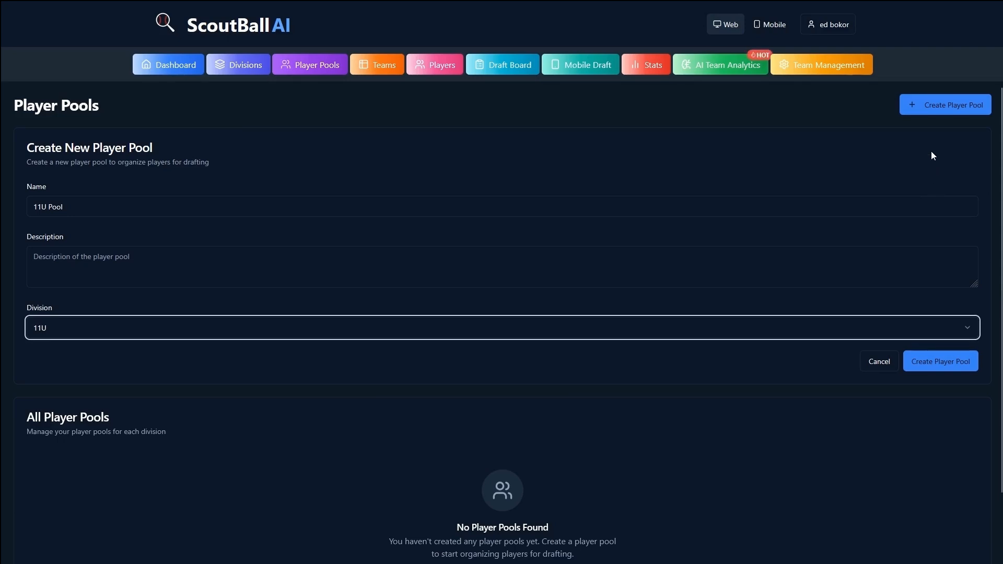
left_click(937, 364)
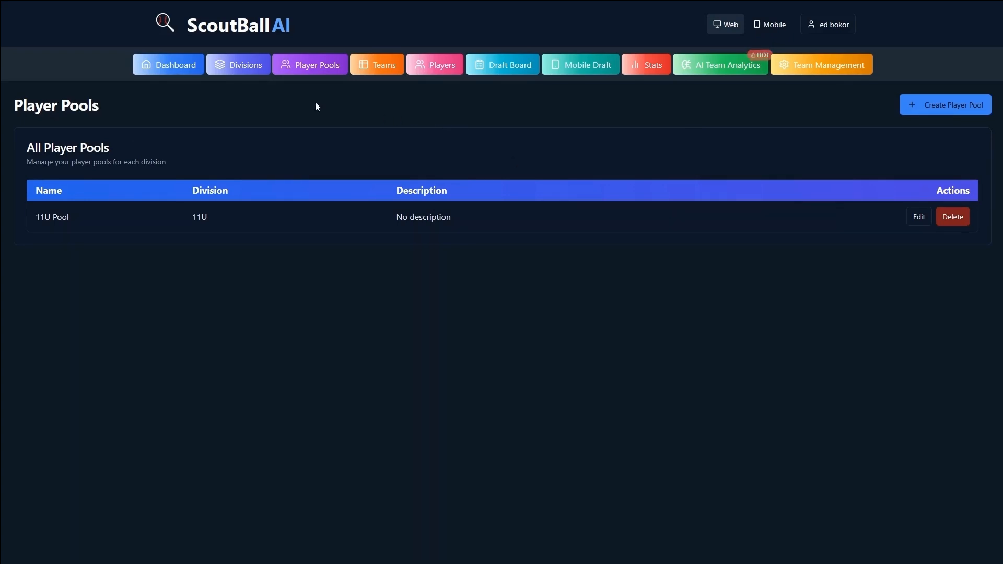
- Return to the setup guide and create a team named 11U Tigers in the 11U division
left_click(176, 72)
scroll(575, 423, "down", 3)
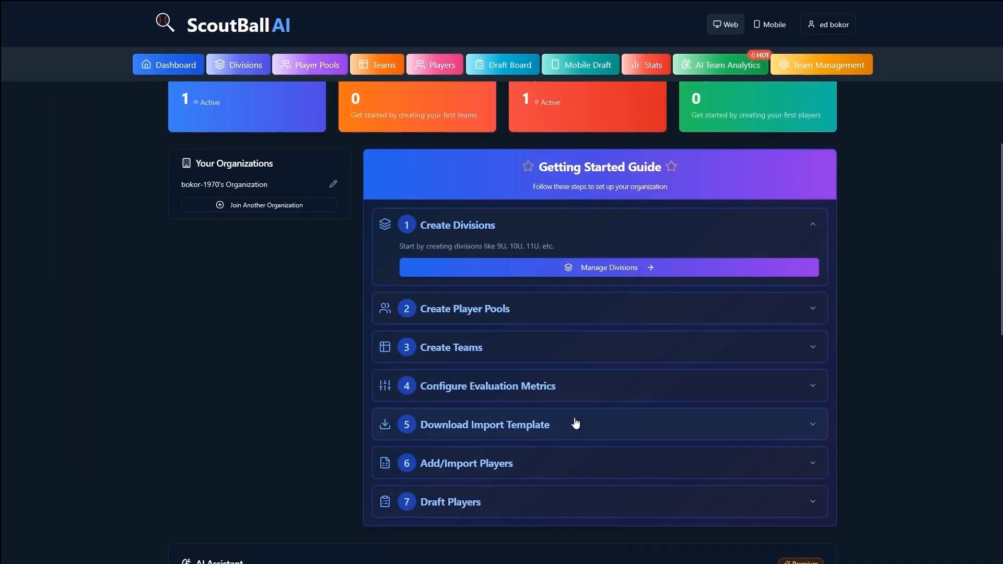
left_click(484, 347)
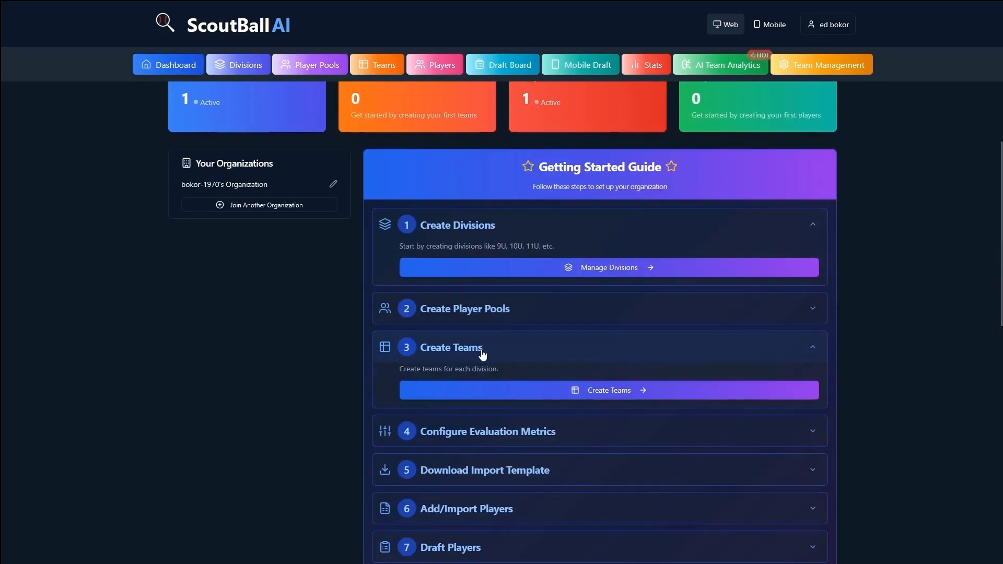
left_click(641, 393)
left_click(929, 110)
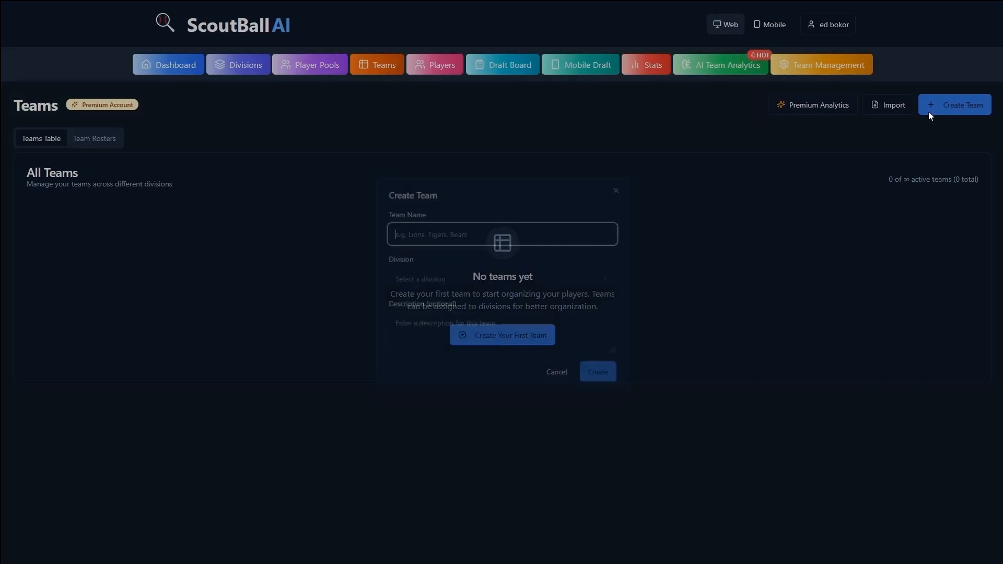
type("11U T")
type("igers")
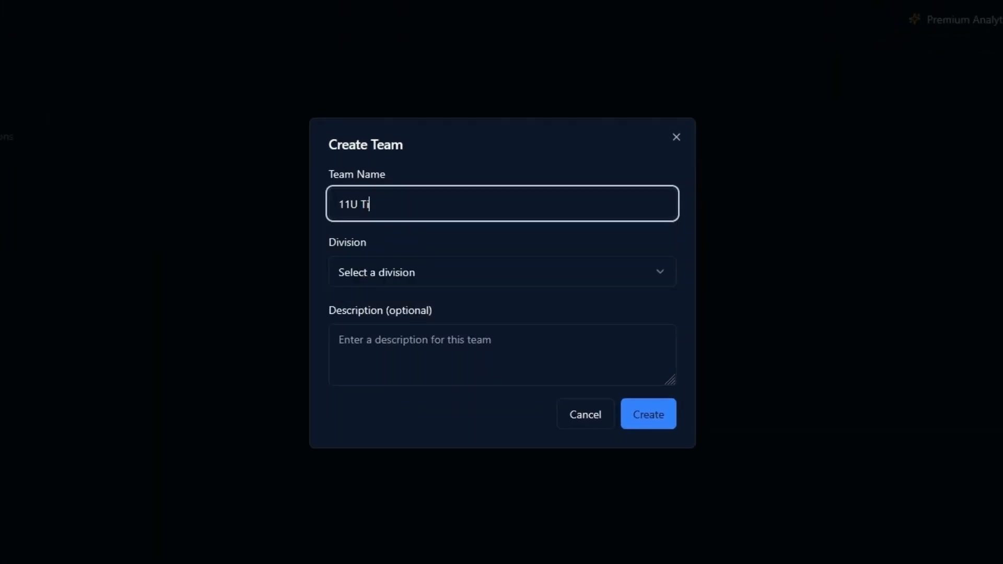
left_click(403, 282)
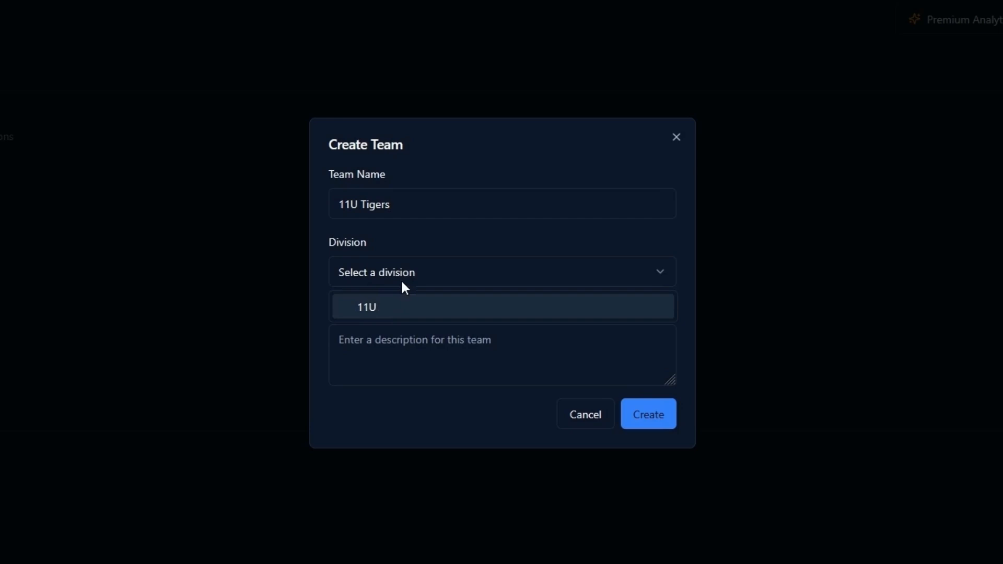
left_click(392, 310)
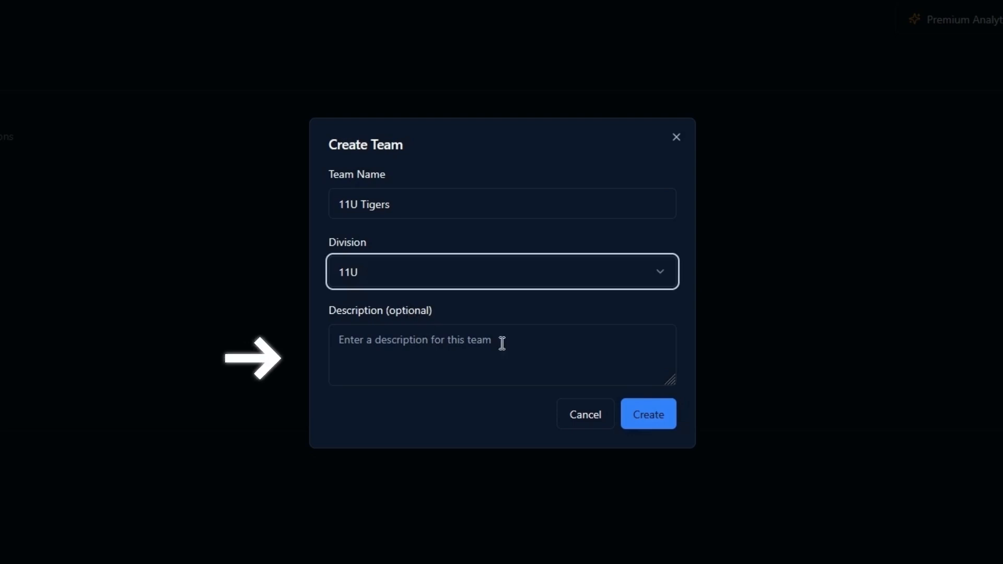
left_click(657, 418)
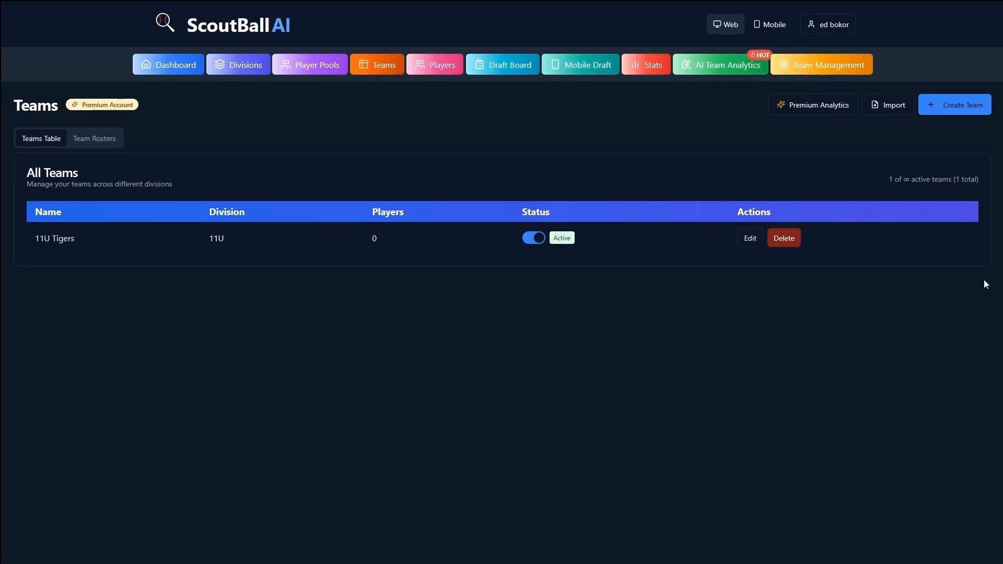
- Open the evaluation metrics configuration from the setup guide and examine which metrics are included and how they are weighted
left_click(177, 65)
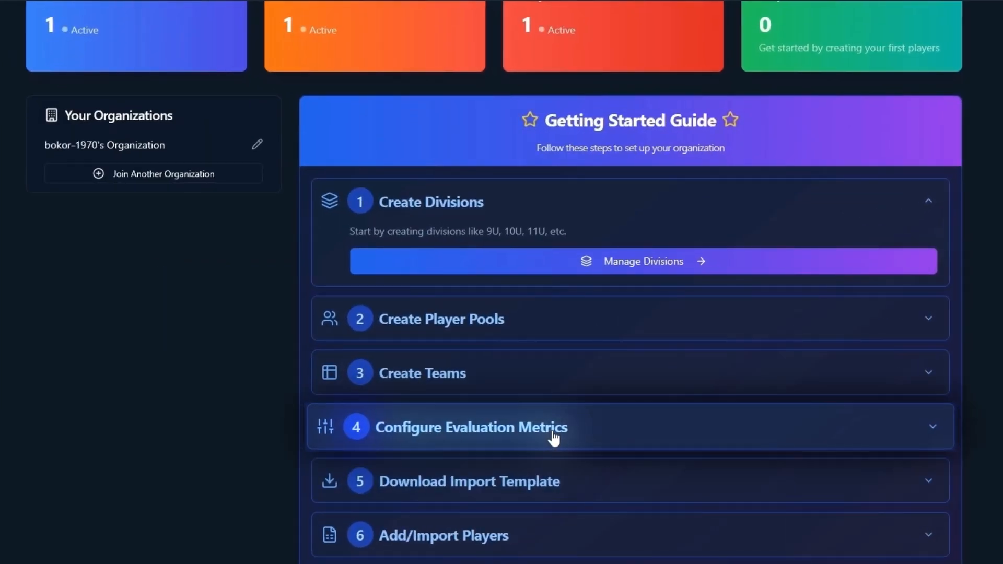
left_click(553, 438)
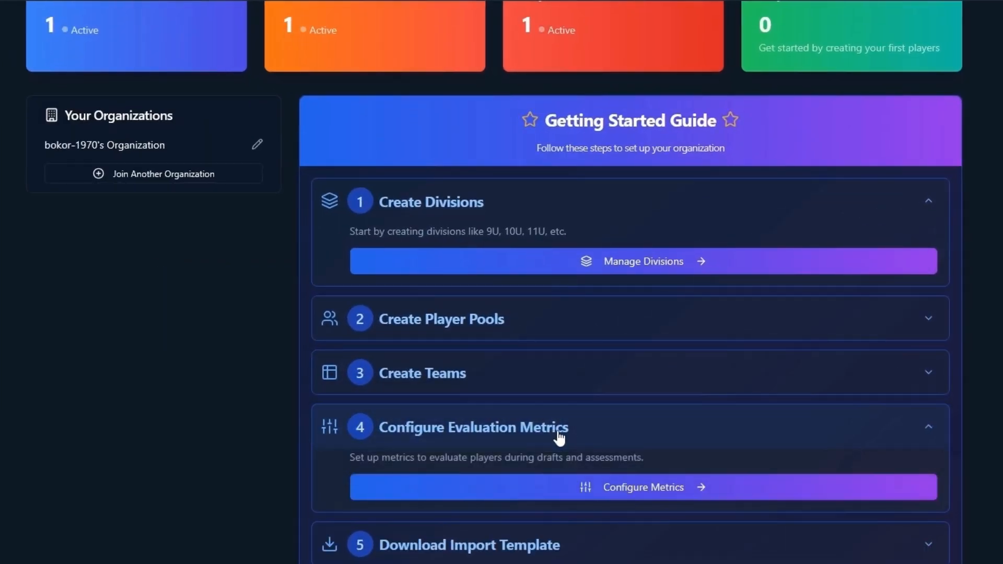
left_click(665, 490)
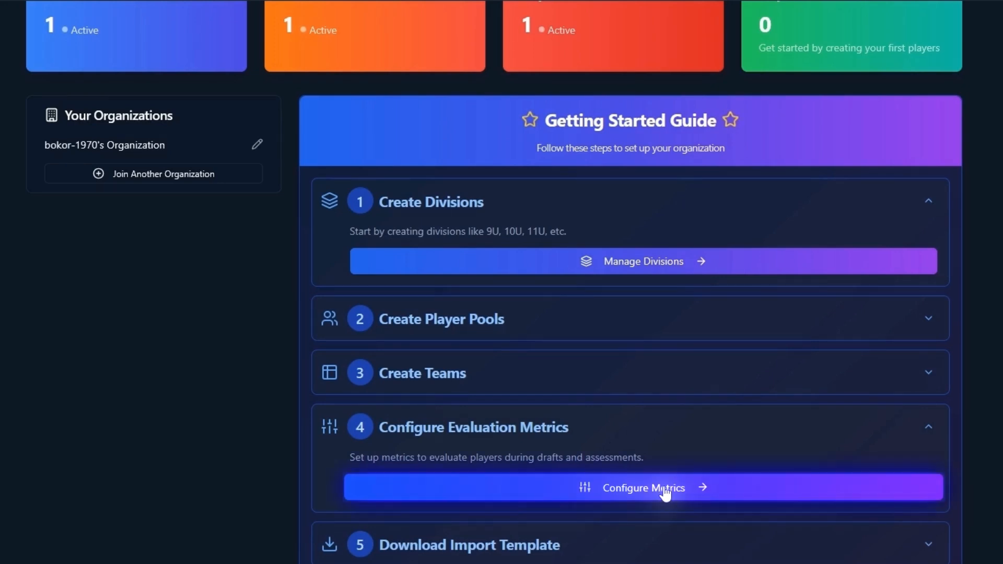
scroll(767, 380, "down", 3)
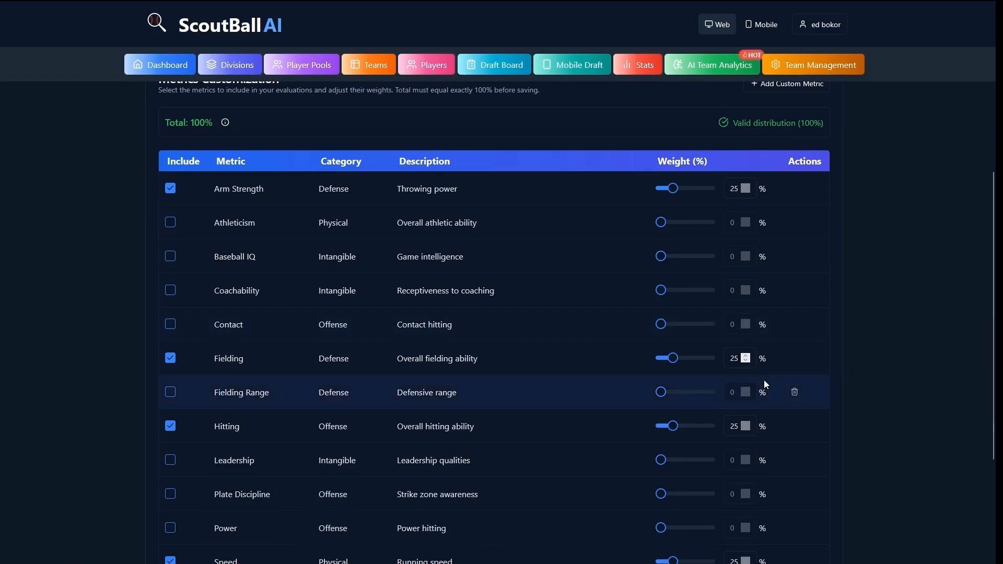
scroll(712, 376, "down", 2)
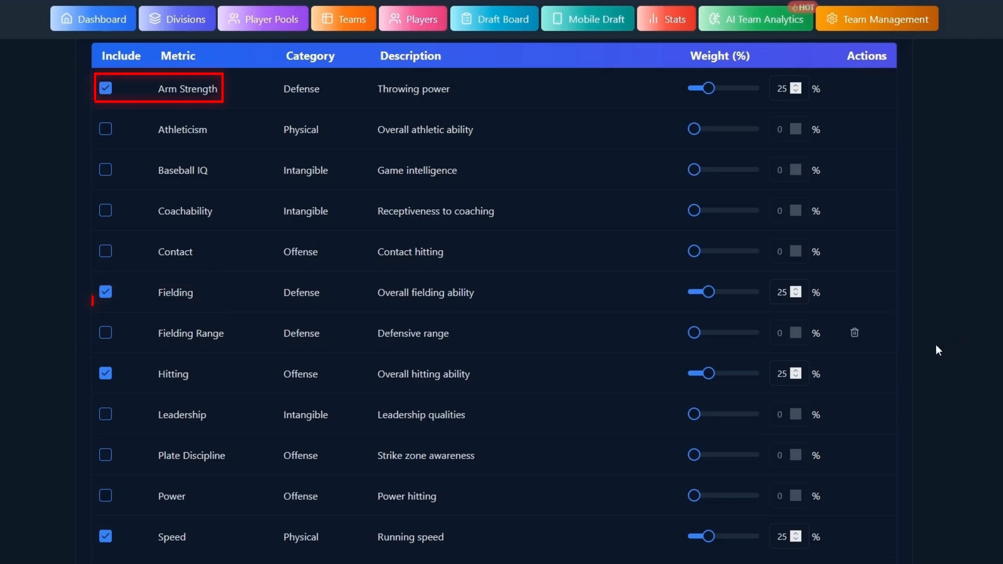
scroll(917, 353, "up", 1)
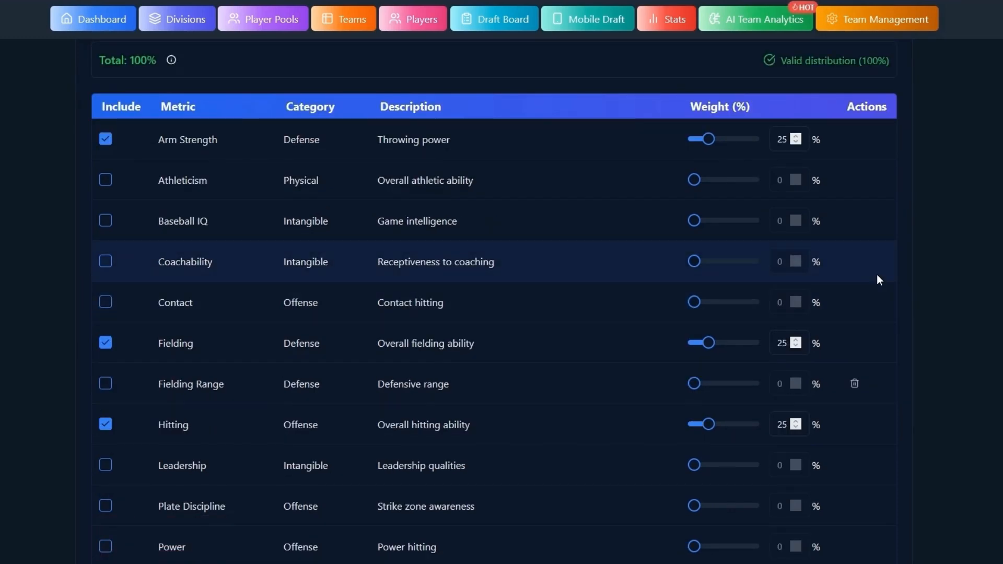
scroll(877, 276, "up", 2)
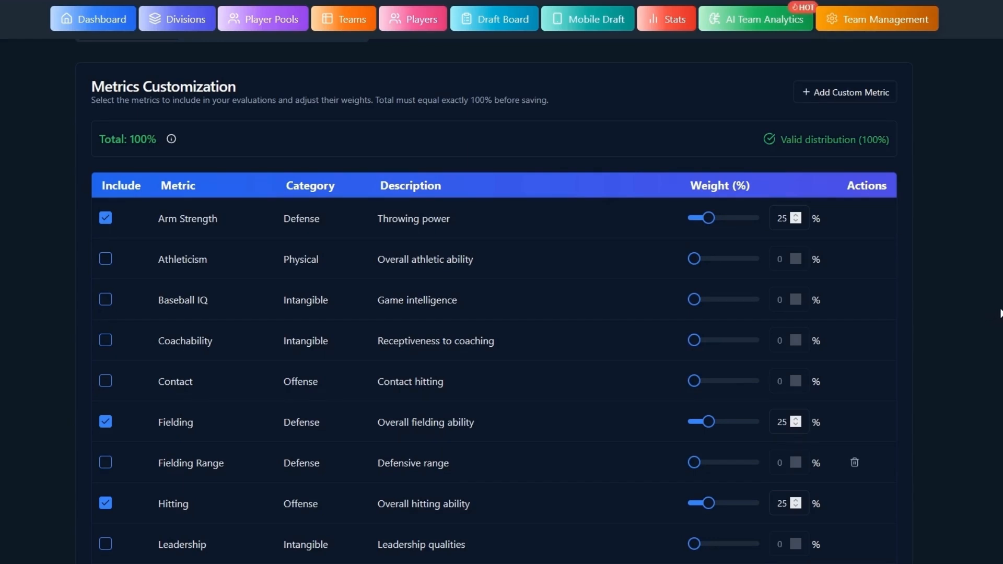
scroll(1000, 314, "down", 2)
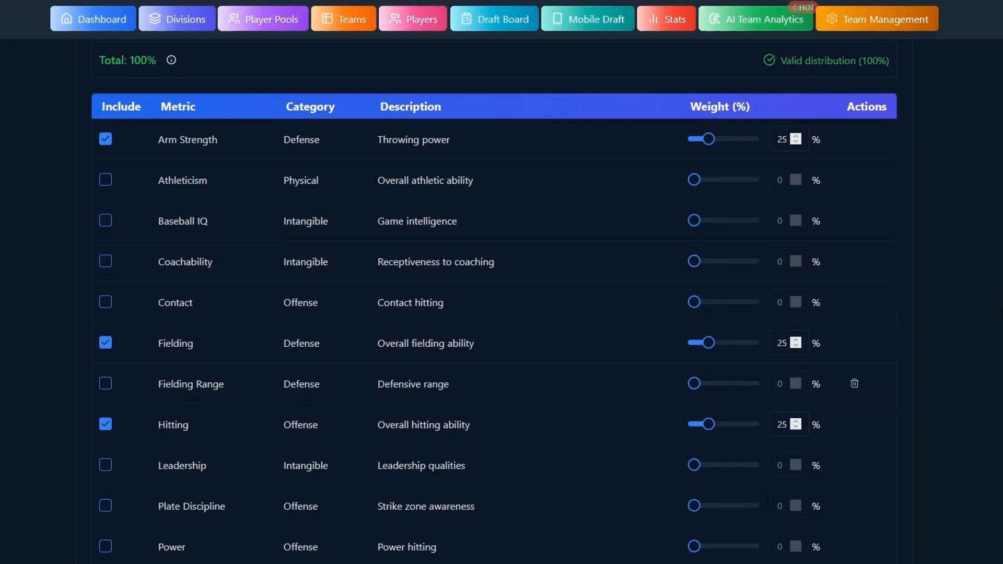
- Try an Arm Strength weight of 24%, restore it to 25%, and check the weights of the included metrics
left_click(795, 142)
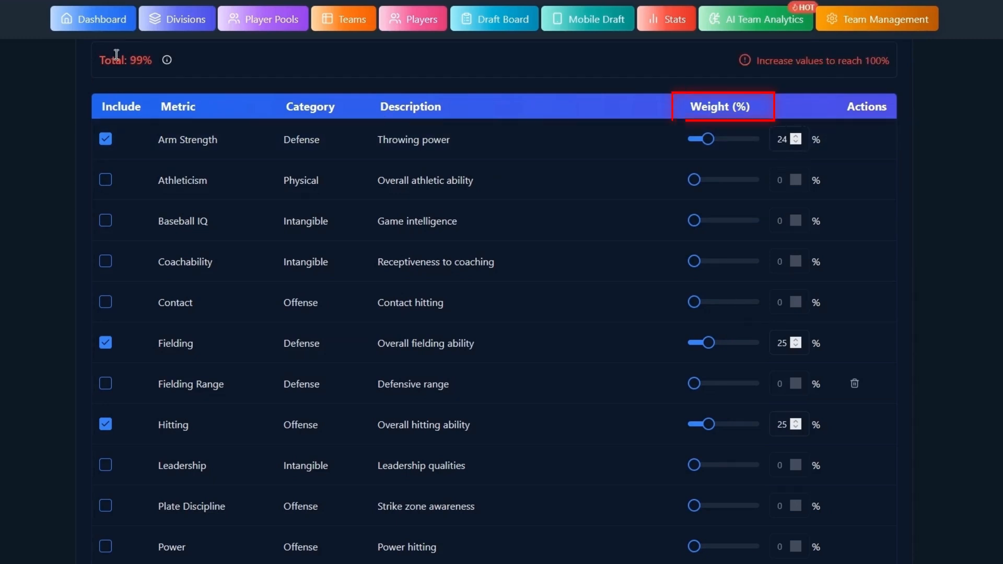
left_click(795, 137)
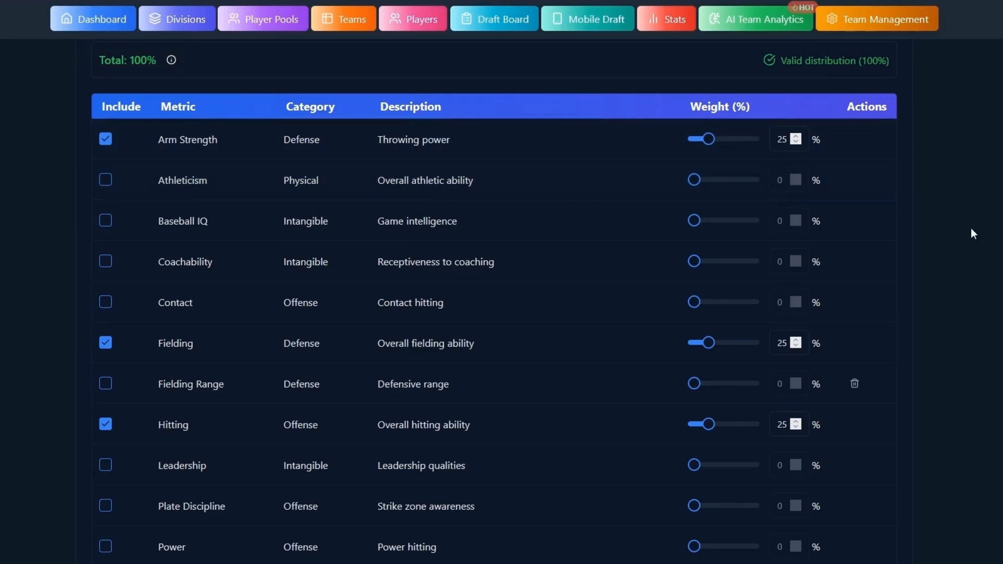
scroll(939, 358, "down", 2)
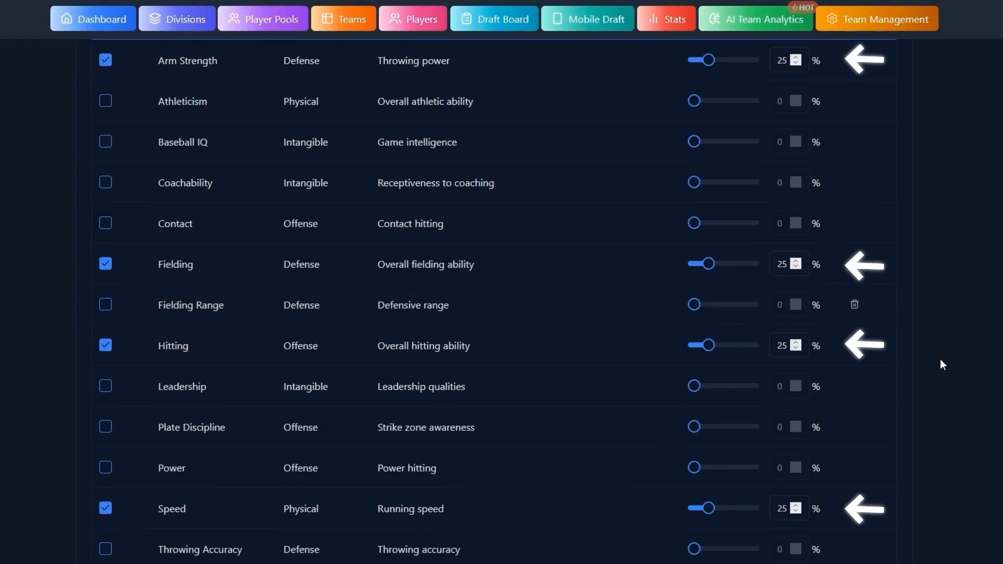
scroll(941, 361, "up", 2)
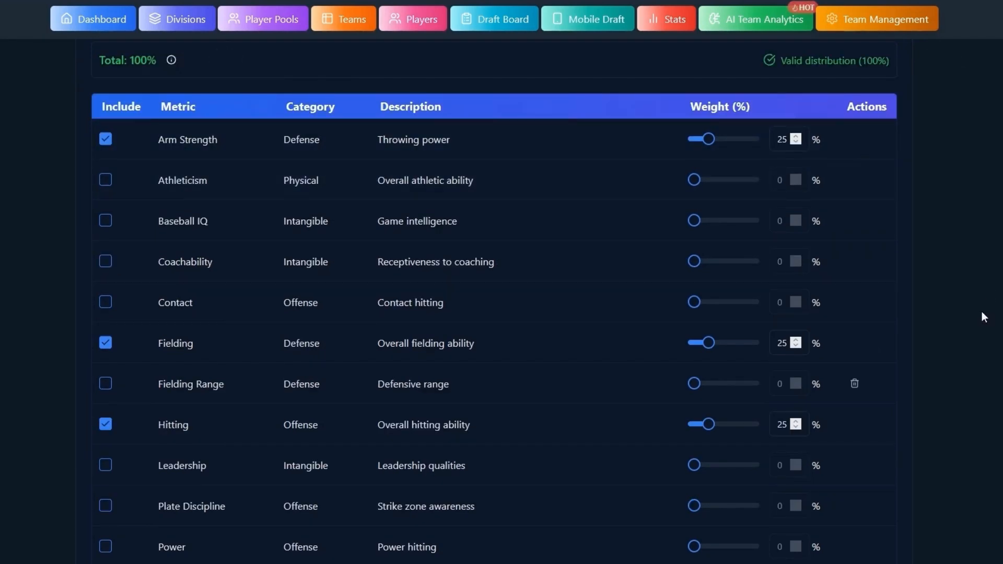
- Save the metrics configuration and download the evaluation template
scroll(960, 337, "down", 3)
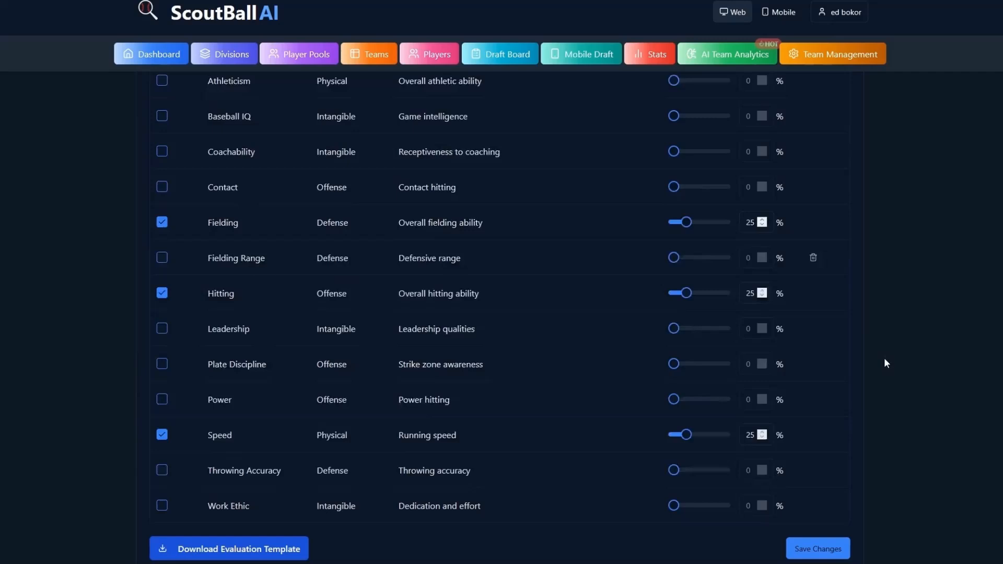
left_click(811, 548)
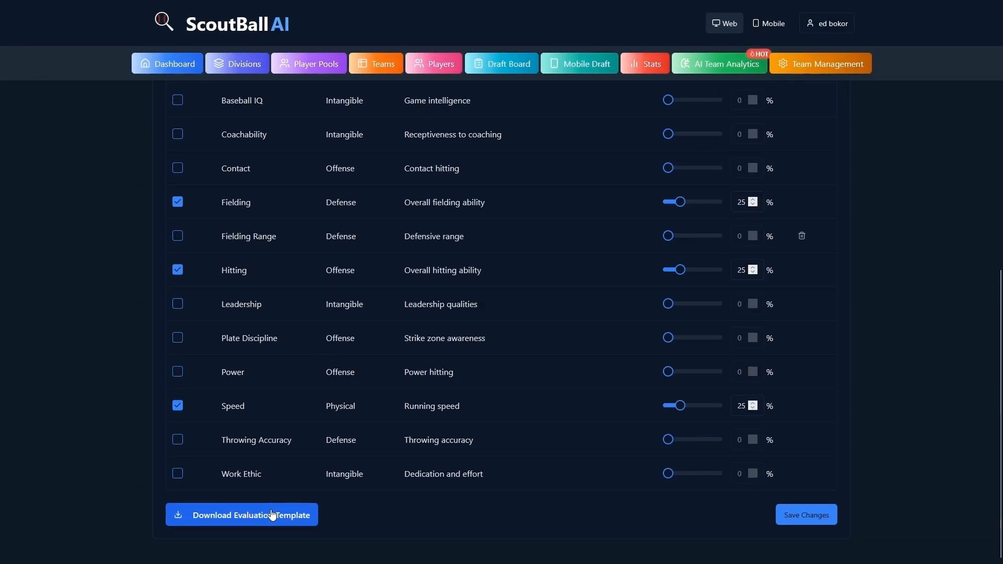
left_click(274, 515)
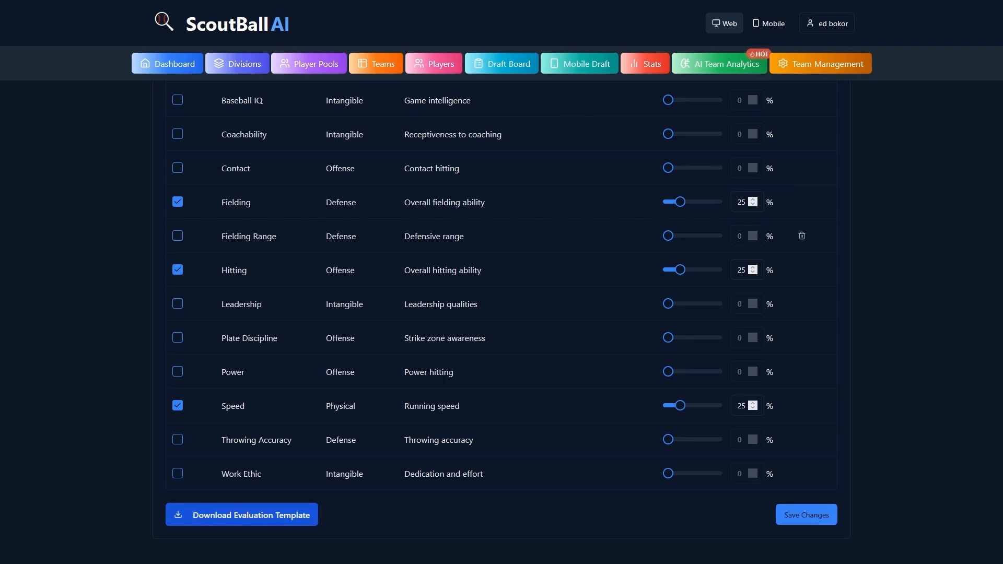
- Switch to Team1_STD_CSV_20Players.csv in Excel and widen its window to view the player evaluation columns
key("alt+Tab")
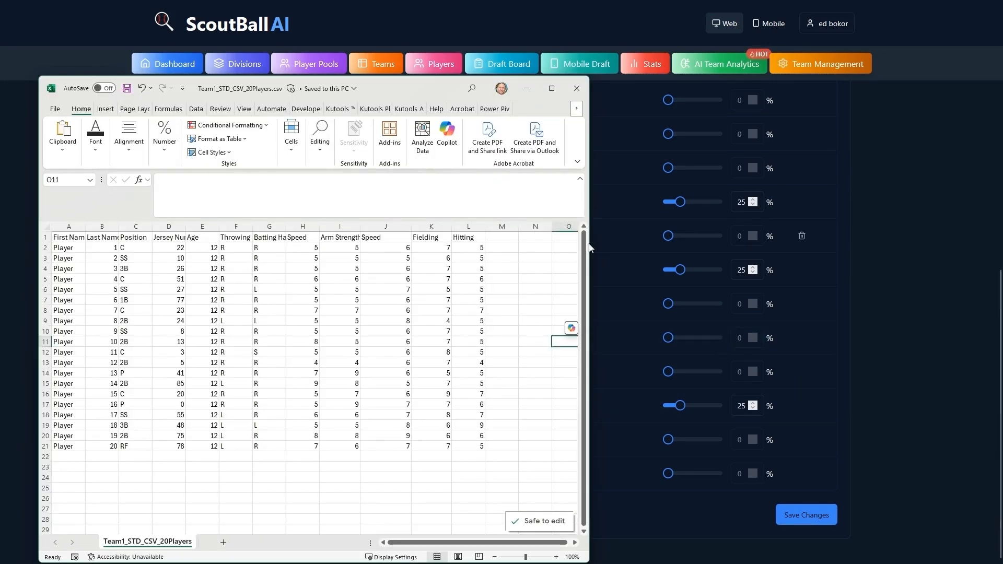
left_click_drag(672, 247, 745, 256)
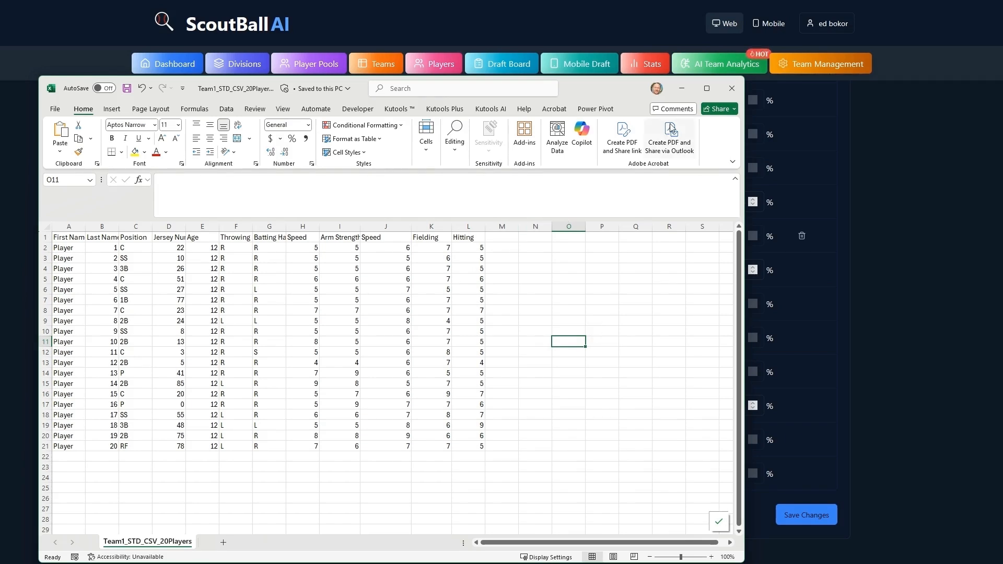
- Return to ScoutBall AI, start a player import in the Standard CSV format and upload the 20-player CSV file
left_click(681, 93)
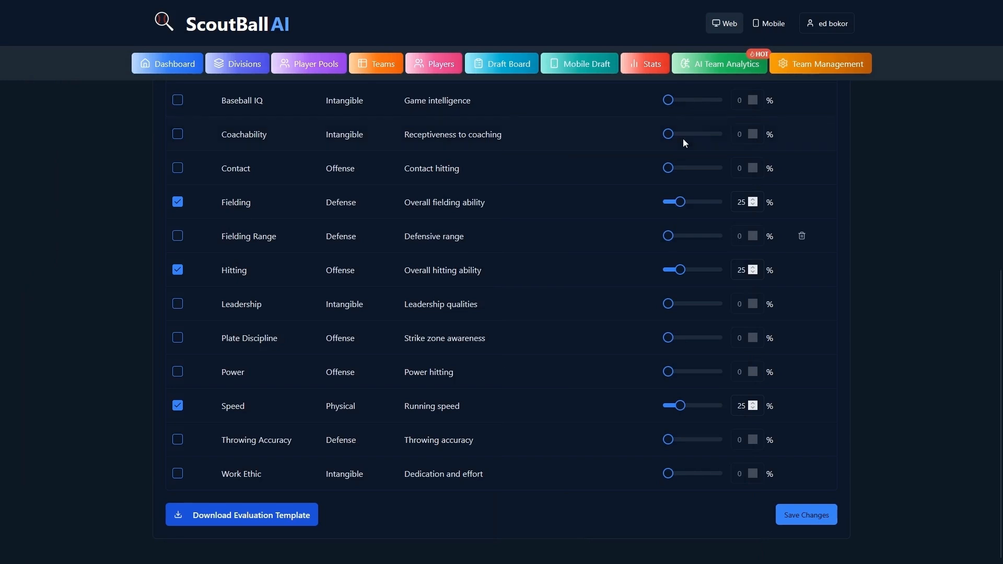
scroll(544, 193, "up", 4)
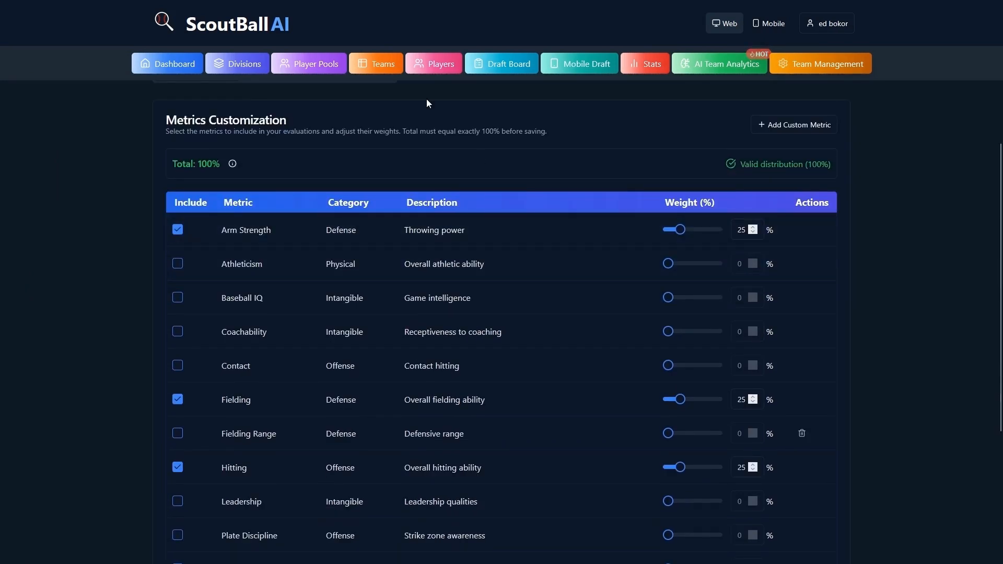
left_click(433, 64)
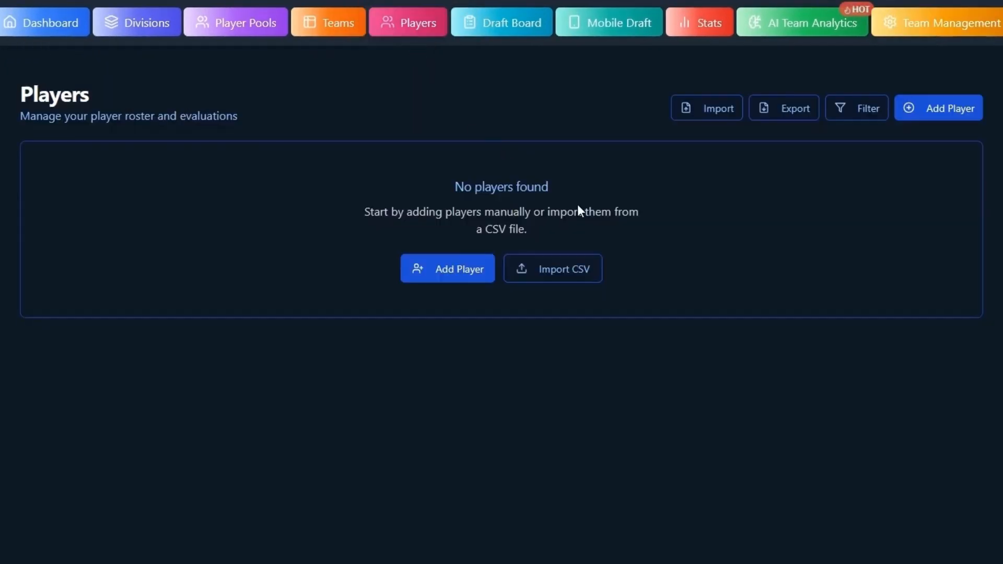
left_click(707, 109)
scroll(512, 372, "down", 2)
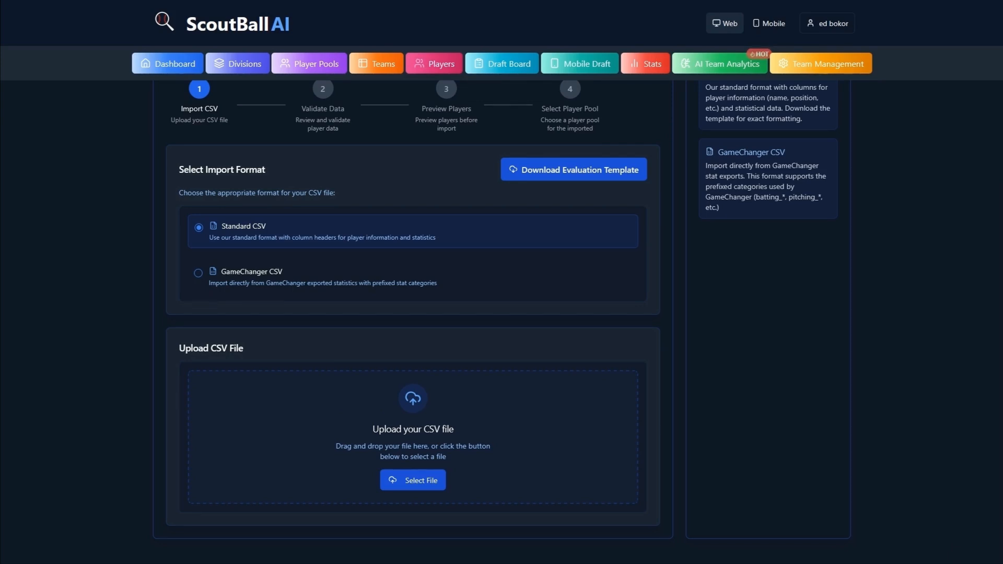
left_click_drag(357, 460, 459, 459)
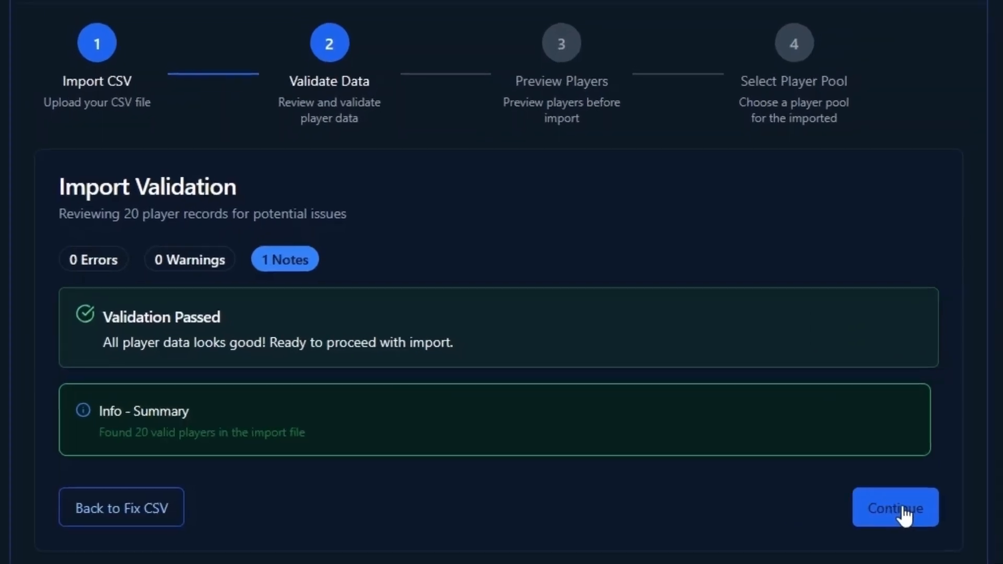
- Continue through validation and the player preview, and import the players into the 11U Pool
left_click(916, 515)
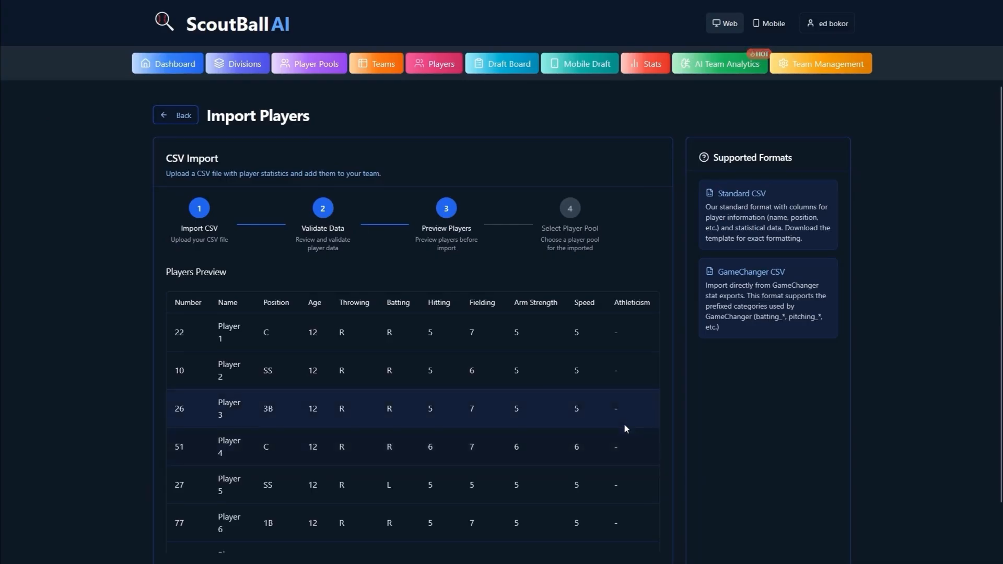
scroll(622, 424, "down", 2)
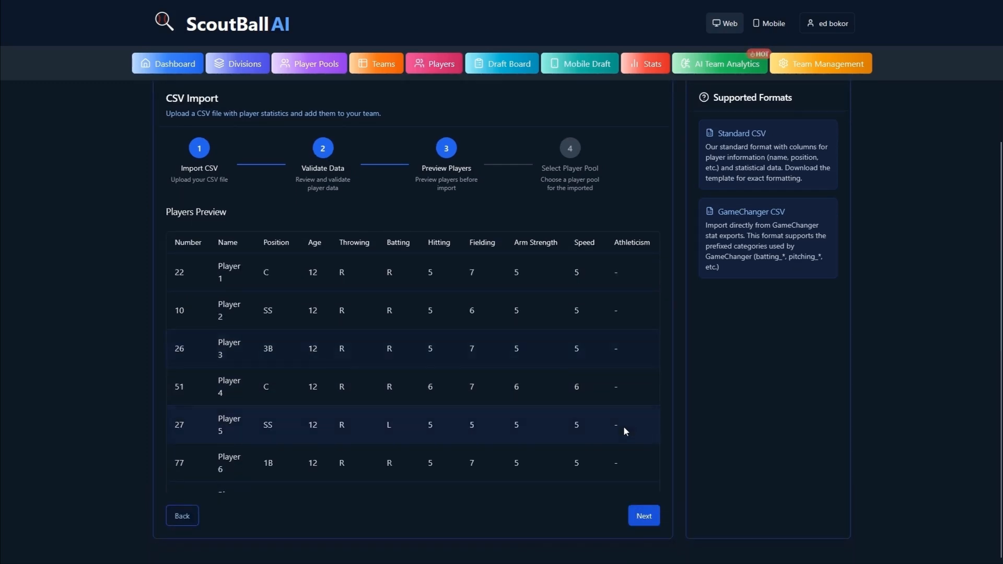
left_click(644, 516)
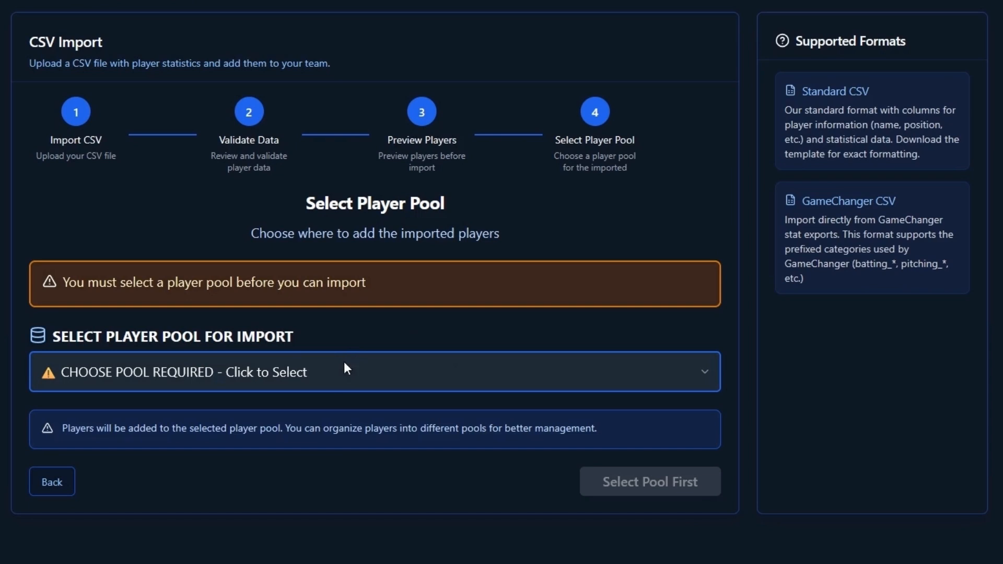
left_click(344, 367)
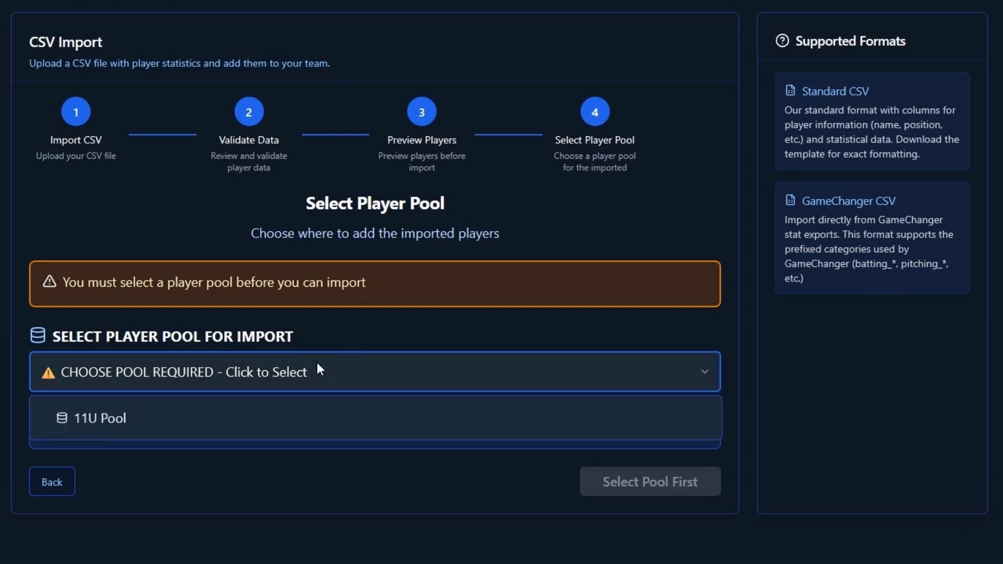
left_click(118, 417)
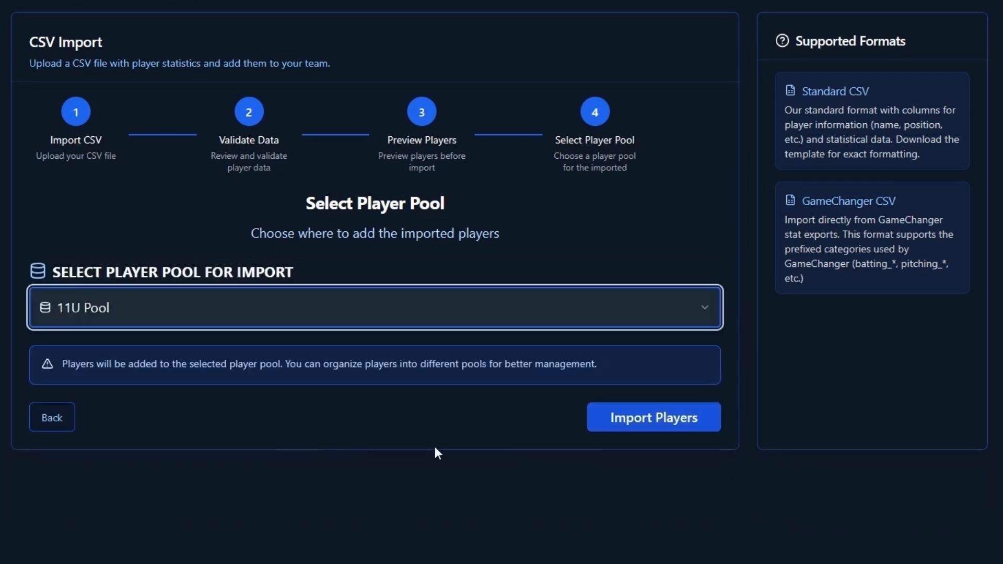
left_click(613, 431)
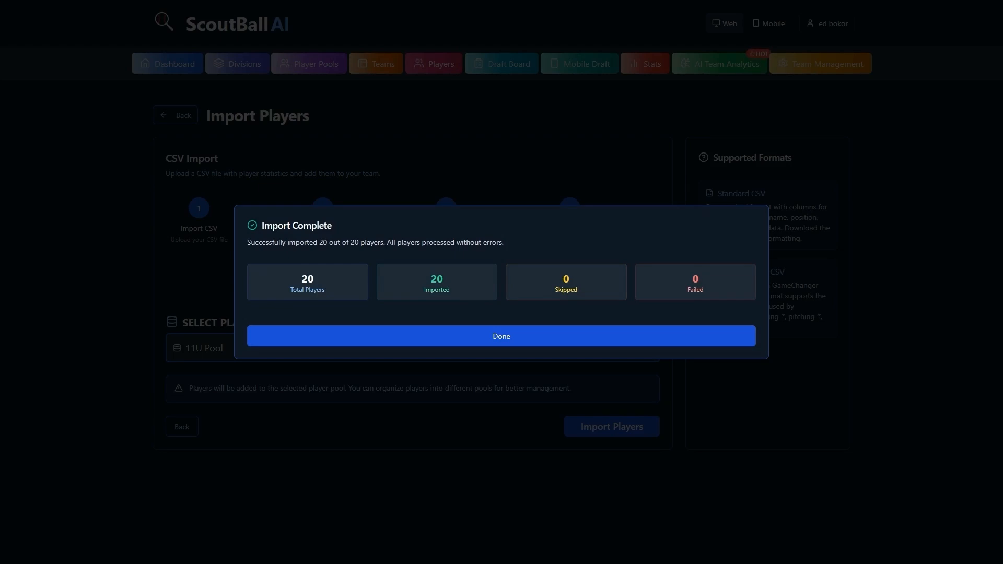
left_click(503, 339)
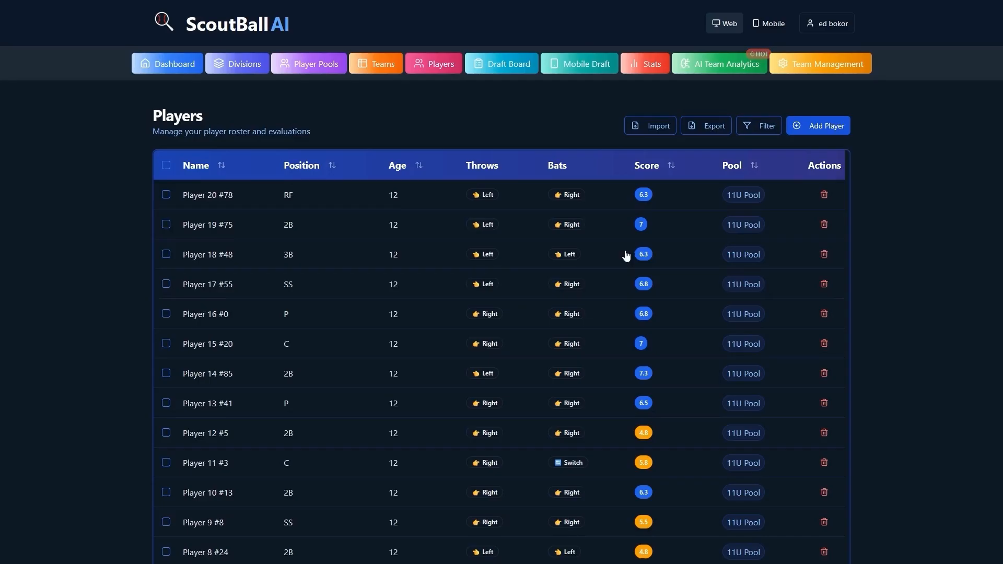
- Open Player 20's profile and set the Hitting rating to 4 and the Fielding rating to 9
scroll(775, 293, "down", 2)
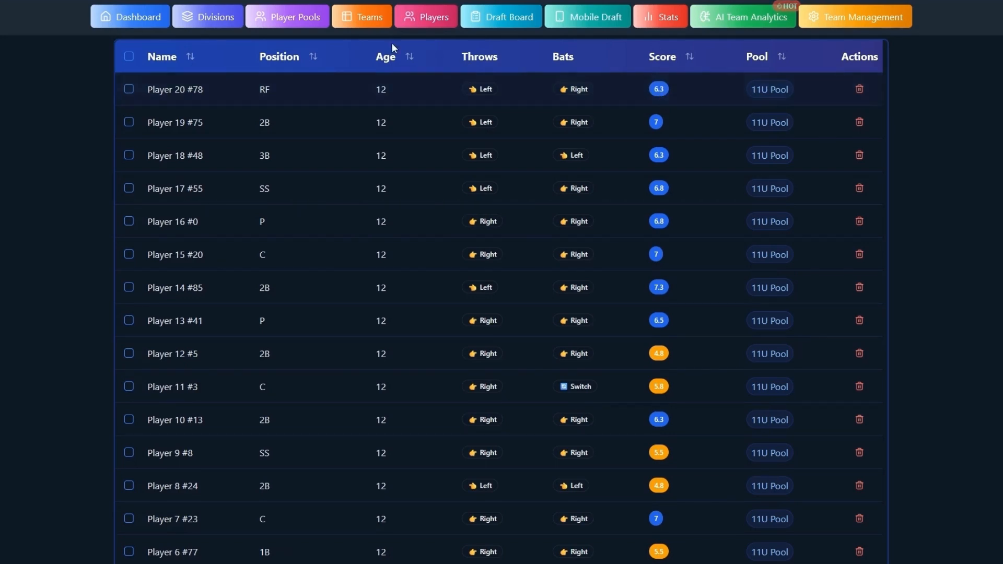
left_click(177, 92)
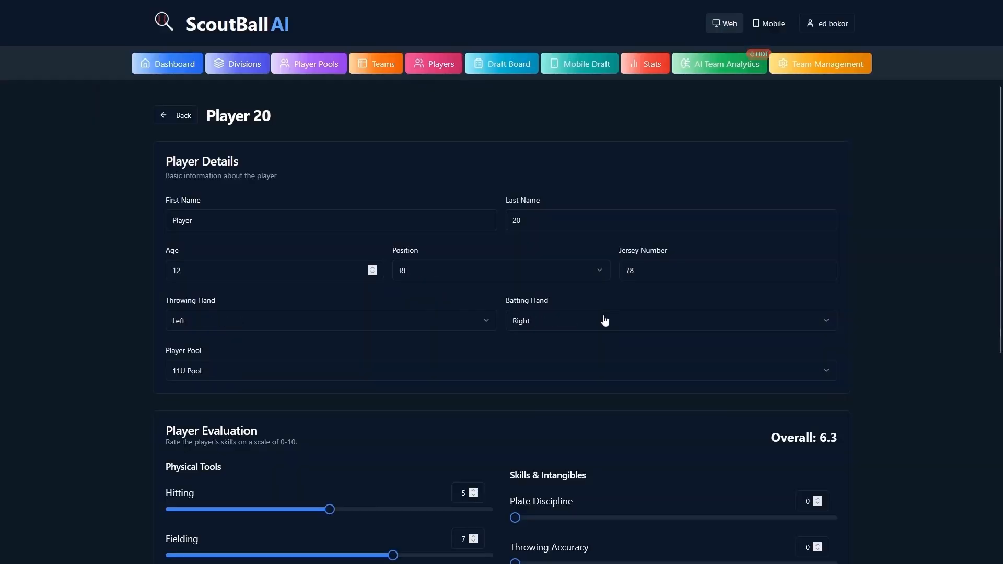
scroll(636, 362, "down", 2)
scroll(641, 372, "down", 3)
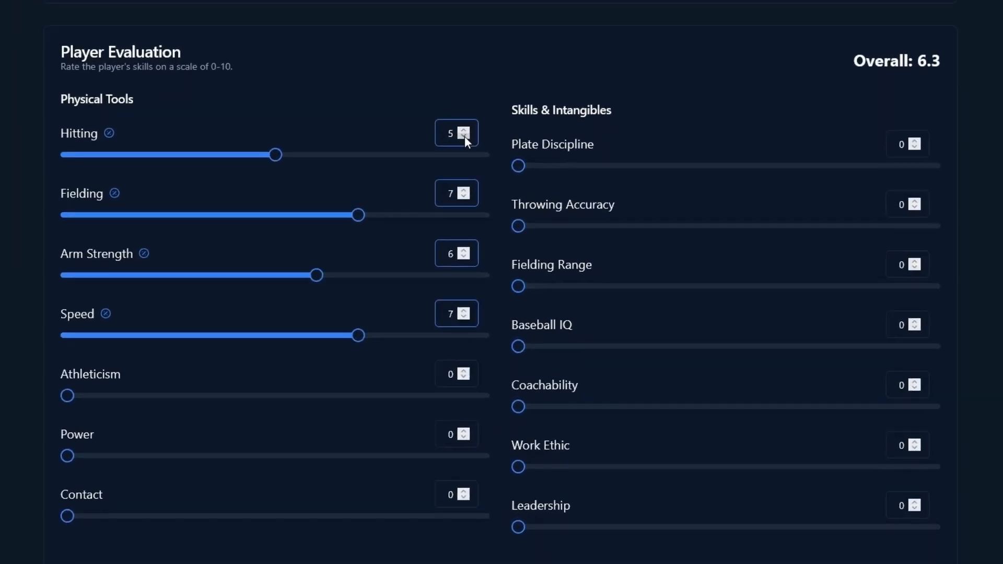
left_click(464, 137)
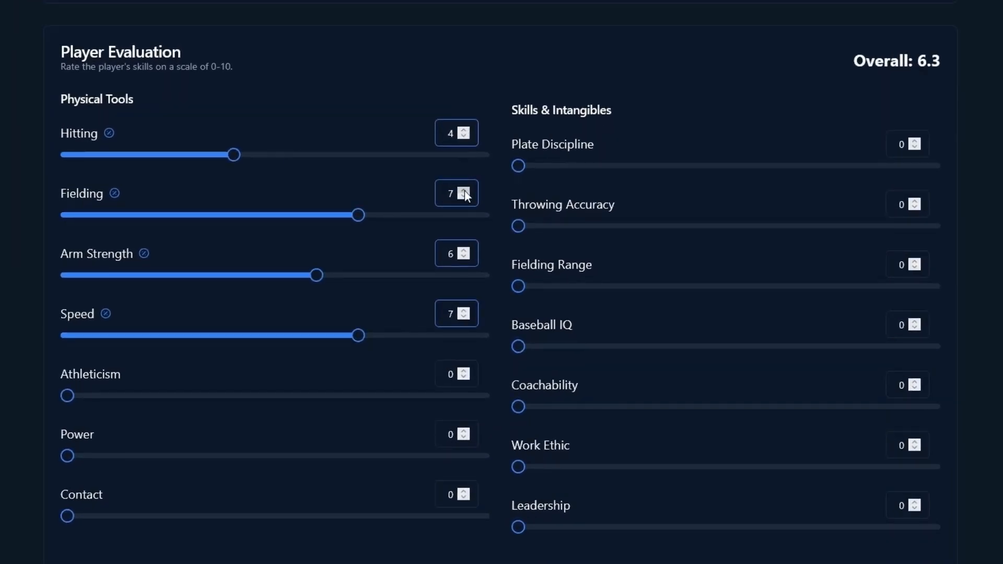
left_click(464, 190)
left_click(464, 190)
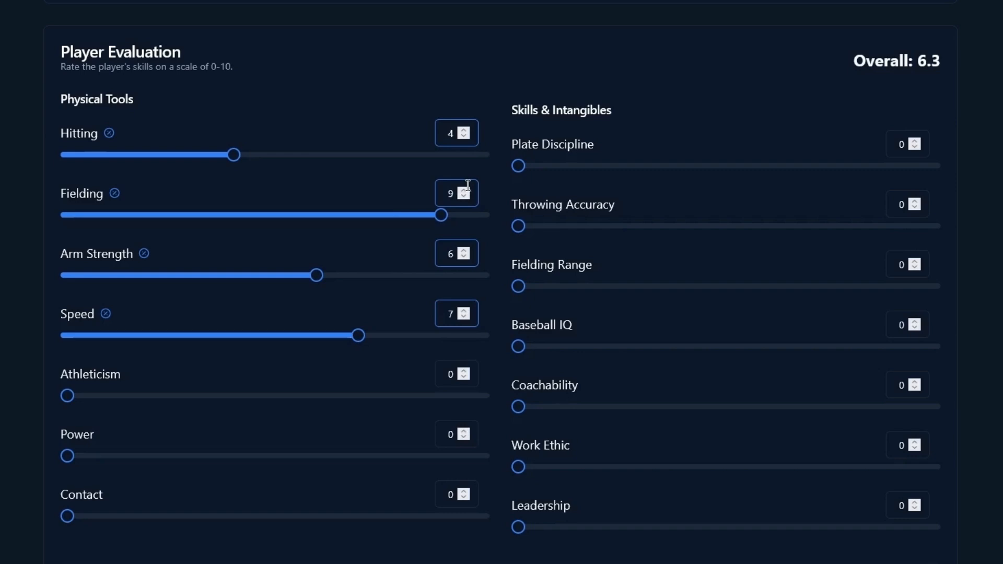
- Set Player 20's Arm Strength rating to 7 and save the player's evaluation
left_click(464, 256)
left_click(464, 257)
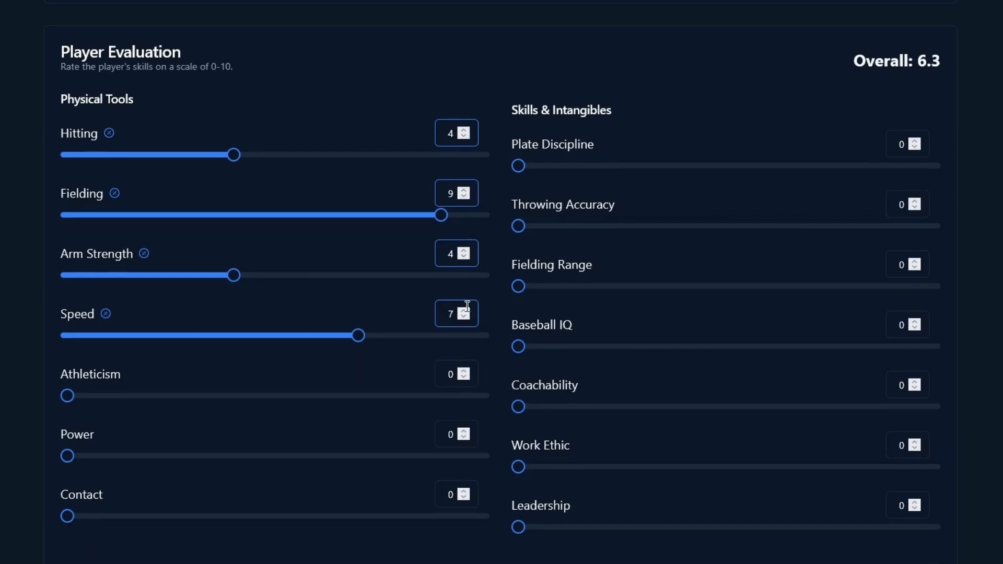
left_click(467, 250)
left_click(467, 250)
left_click(467, 249)
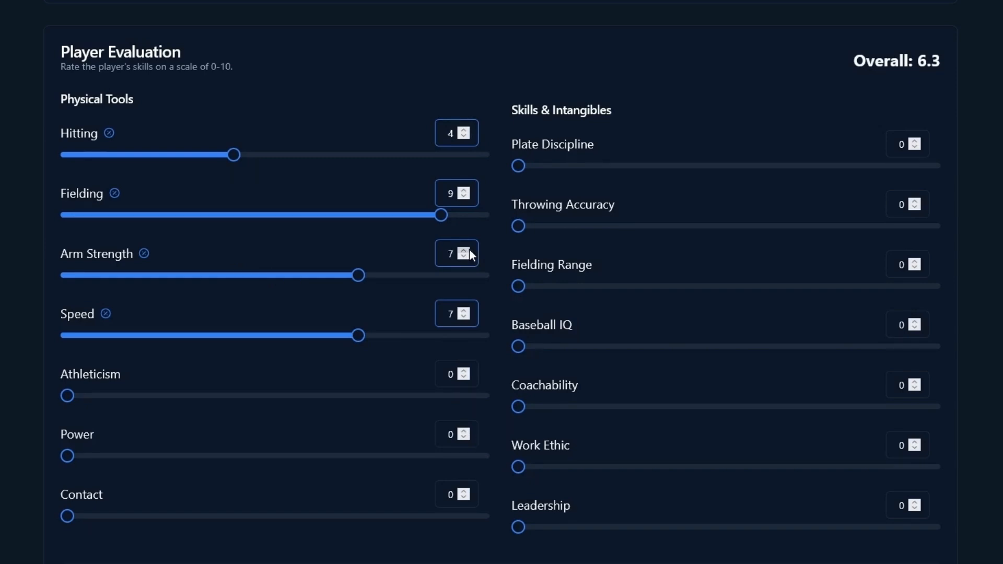
scroll(768, 351, "down", 1)
scroll(768, 353, "down", 3)
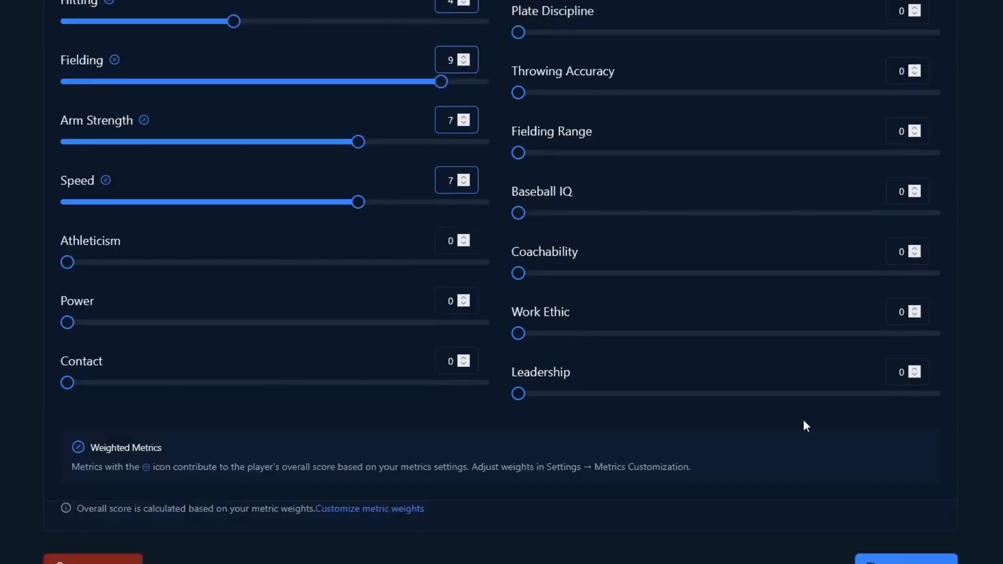
left_click(905, 525)
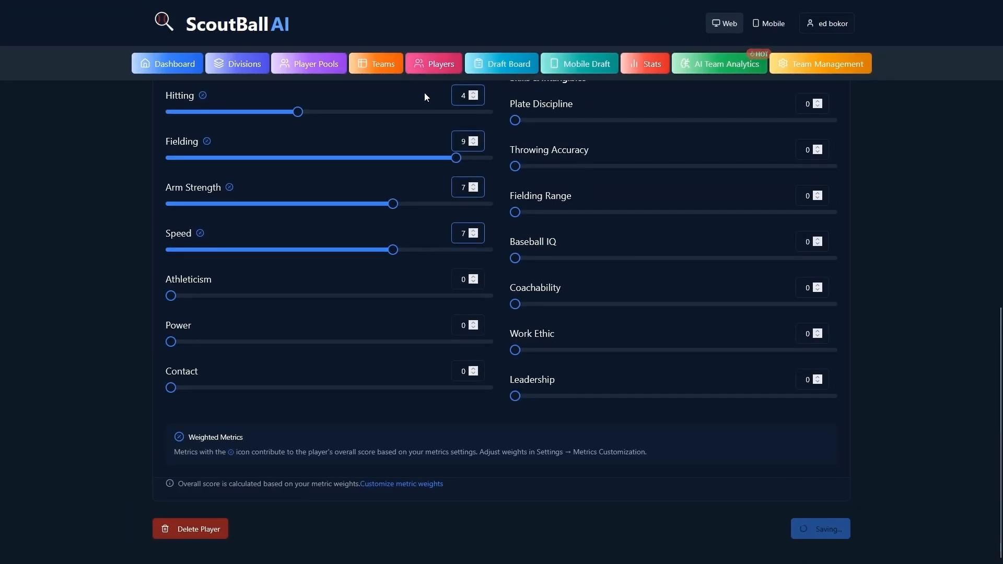
- Open the draft board and limit it to the 11U Pool
left_click(492, 66)
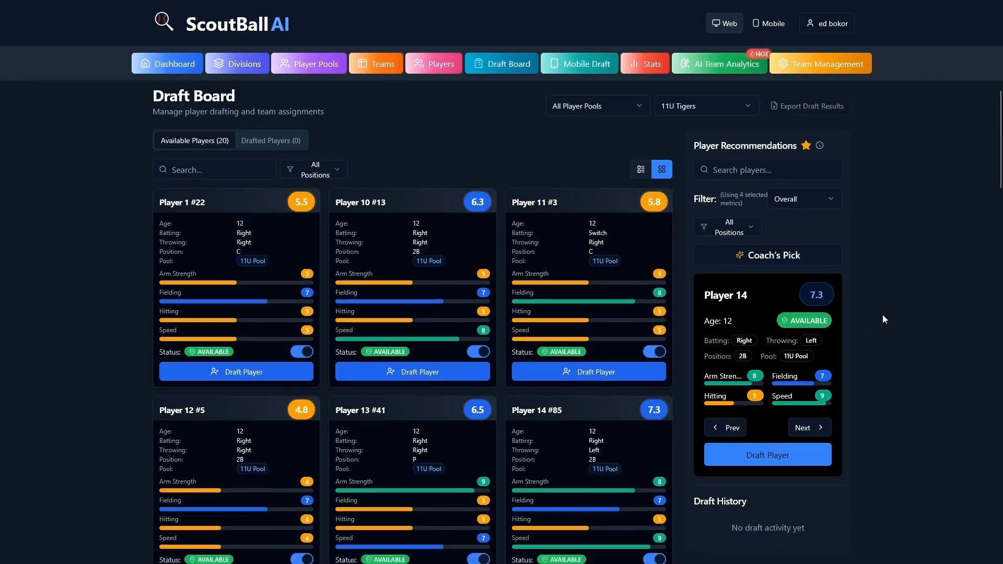
scroll(883, 316, "down", 1)
scroll(884, 317, "up", 1)
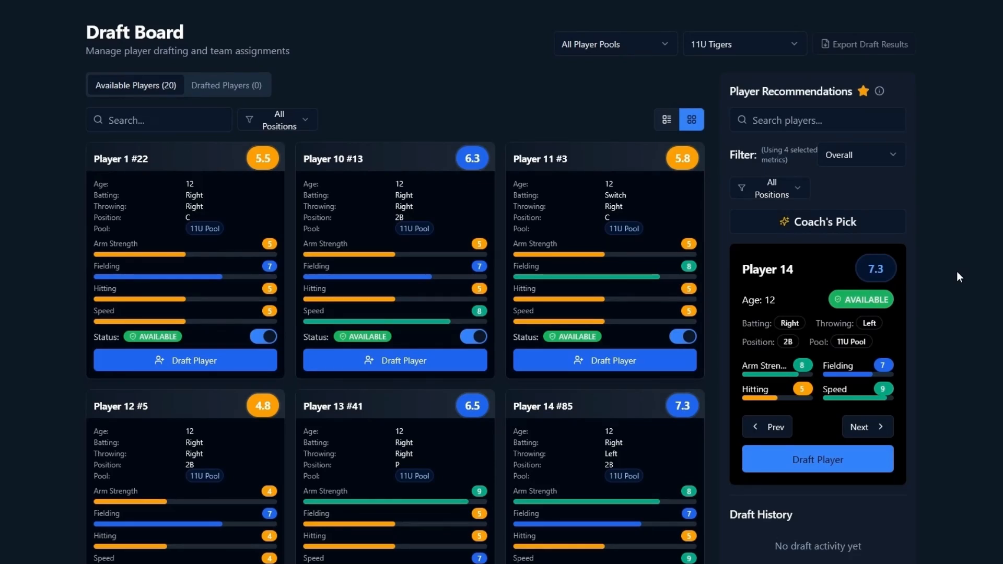
left_click(653, 46)
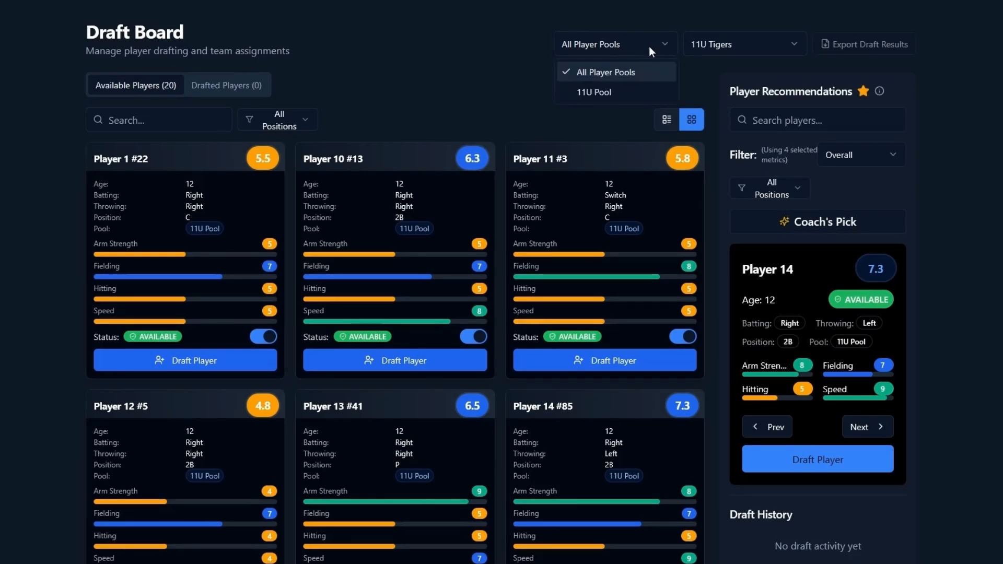
left_click(609, 92)
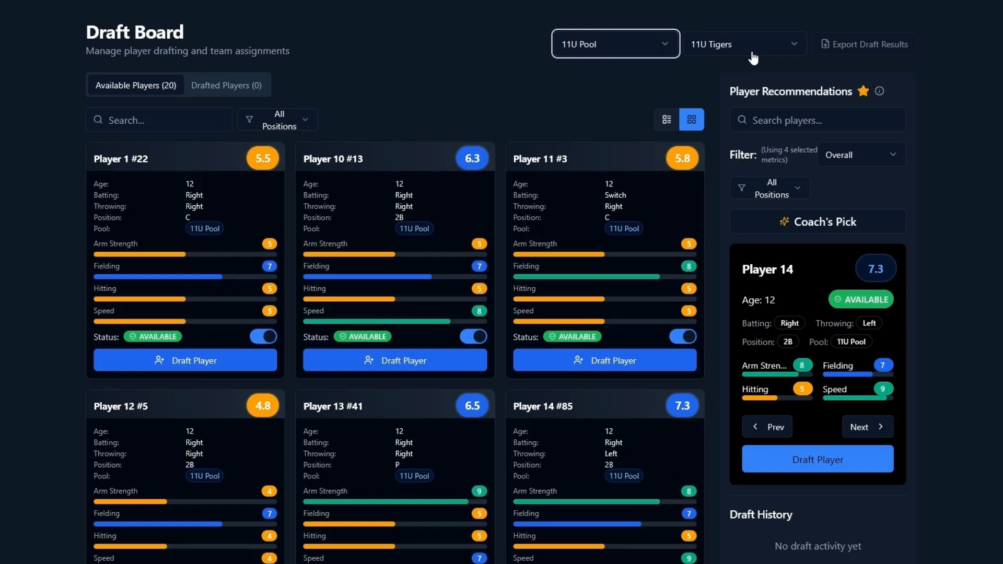
- Compare the list and card views of the available players and look over the position filter options and the Coach's Pick
left_click(668, 121)
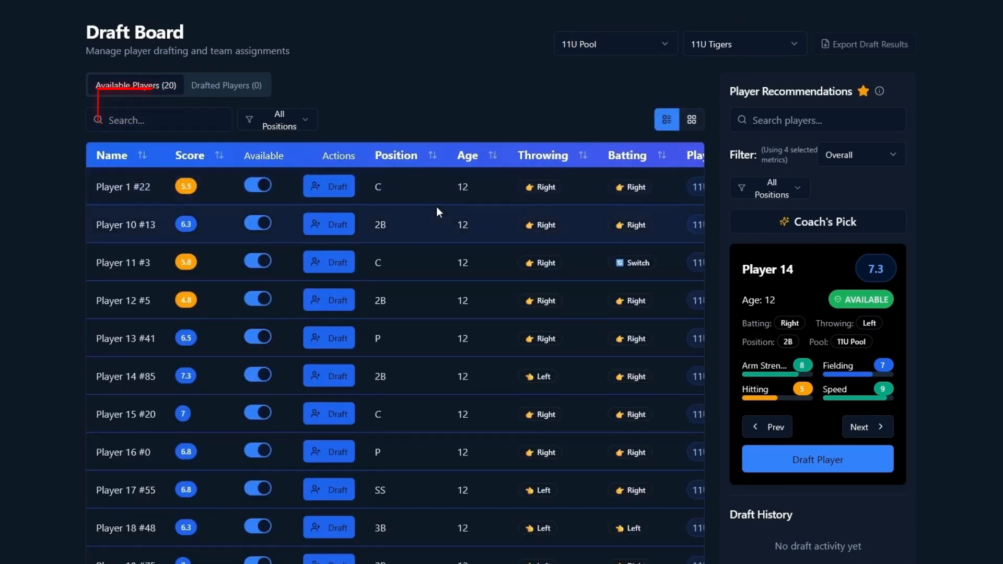
left_click(691, 121)
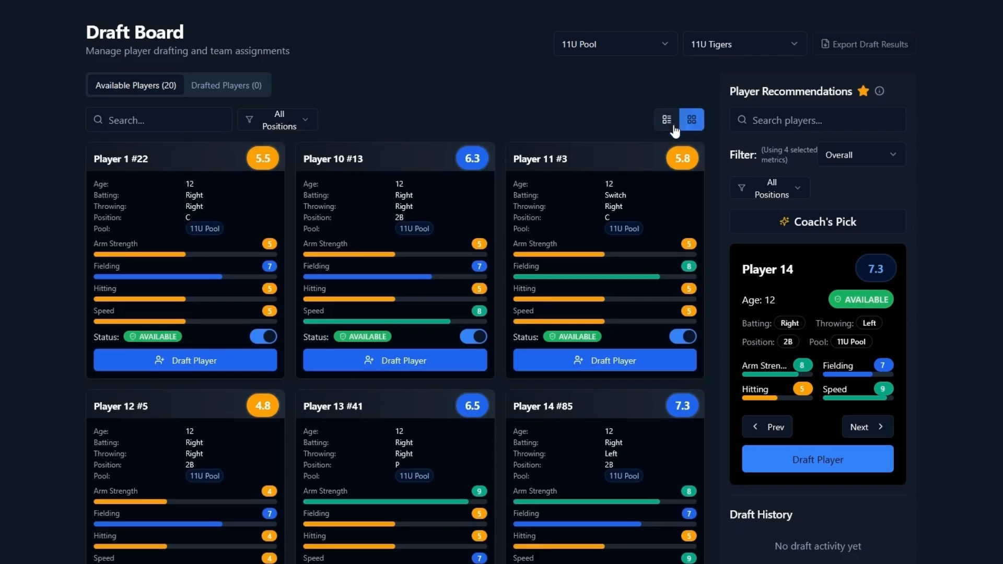
left_click(307, 123)
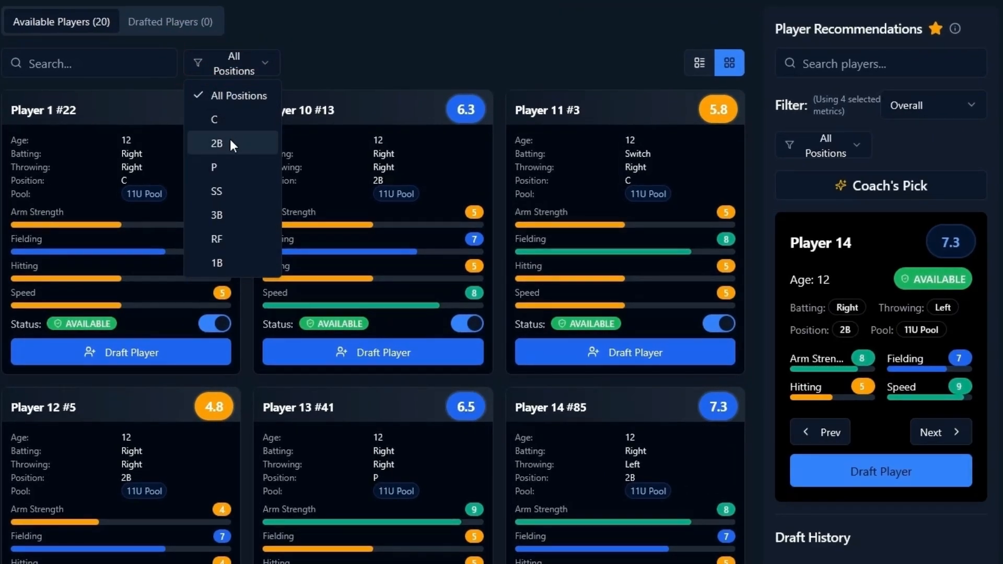
left_click(360, 60)
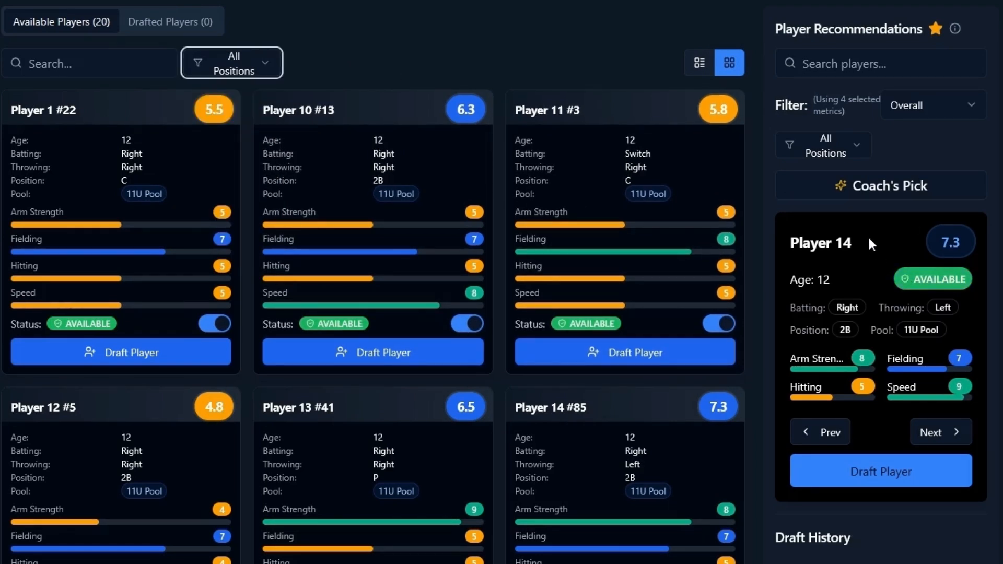
left_click(892, 187)
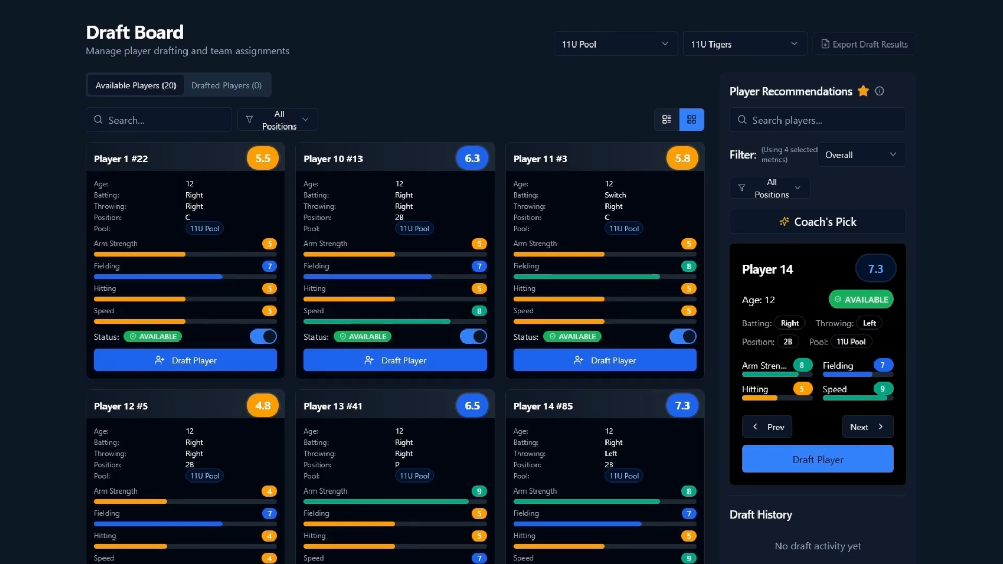
- Filter both the available players and the recommendations by position P, and draft Player 13 to the 11U Tigers
left_click(306, 130)
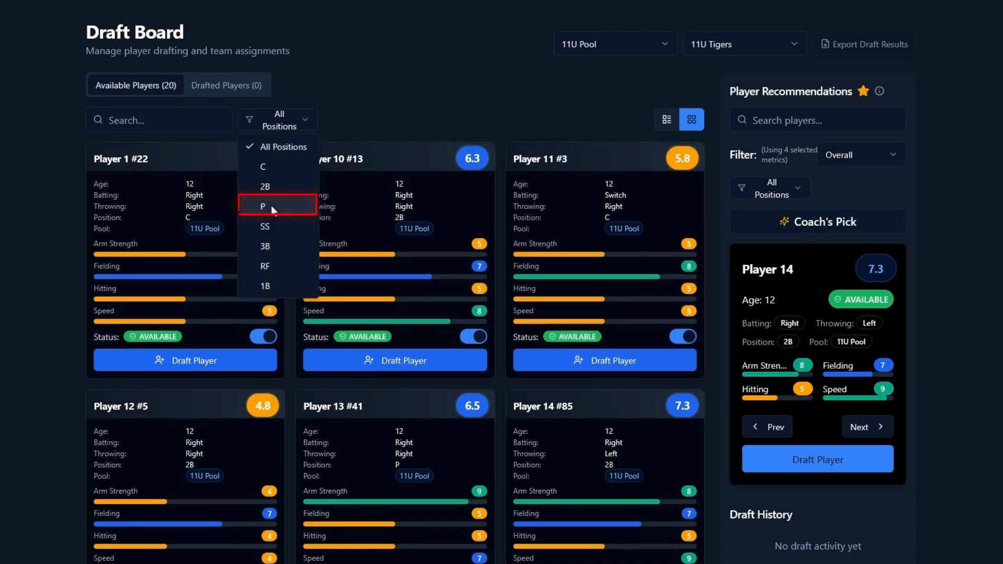
left_click(272, 205)
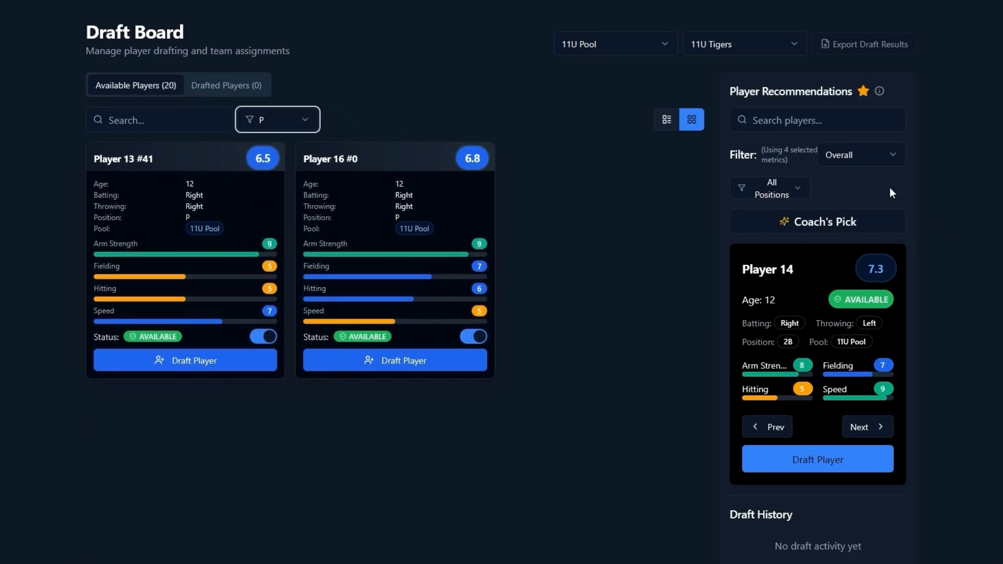
left_click(786, 192)
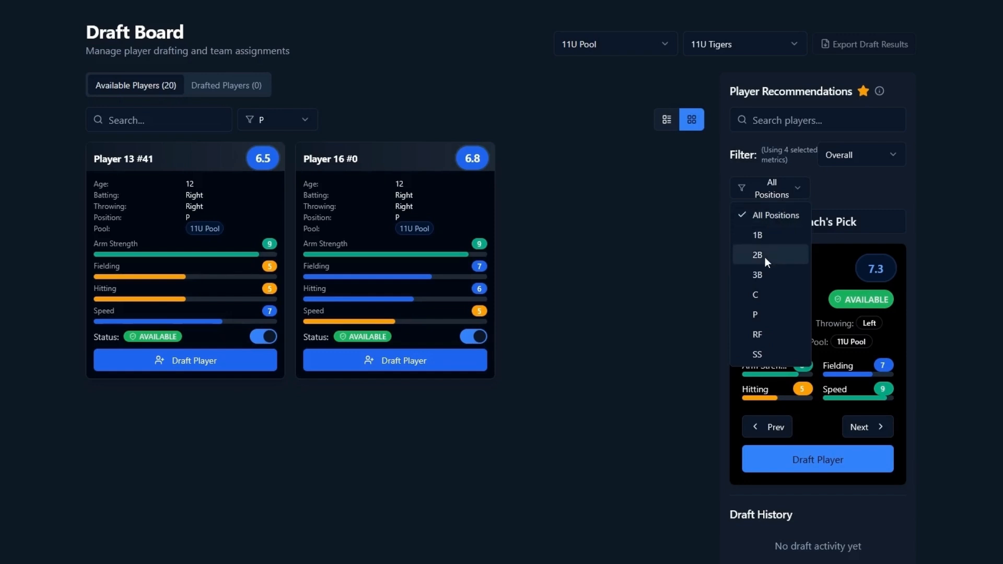
left_click(759, 311)
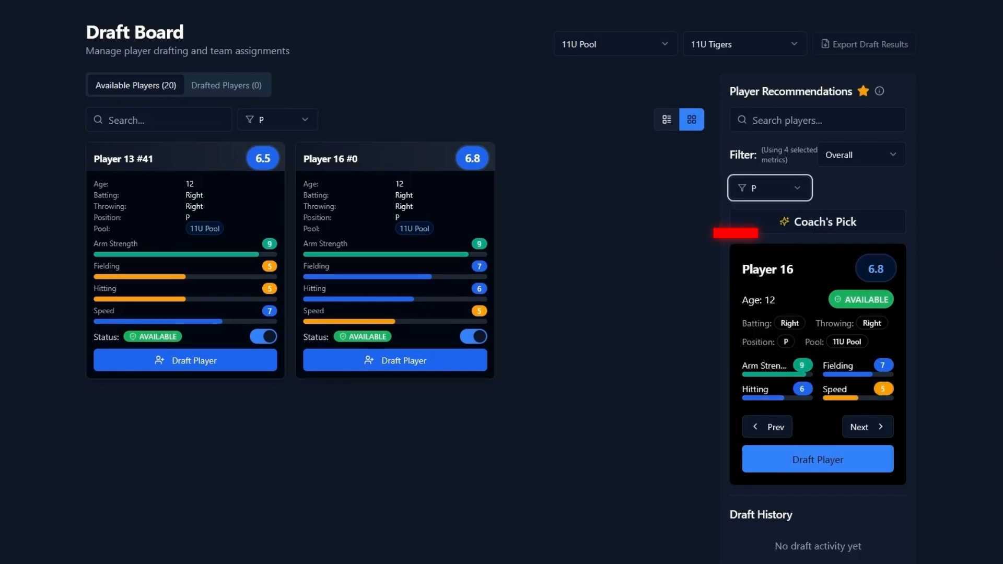
left_click(211, 361)
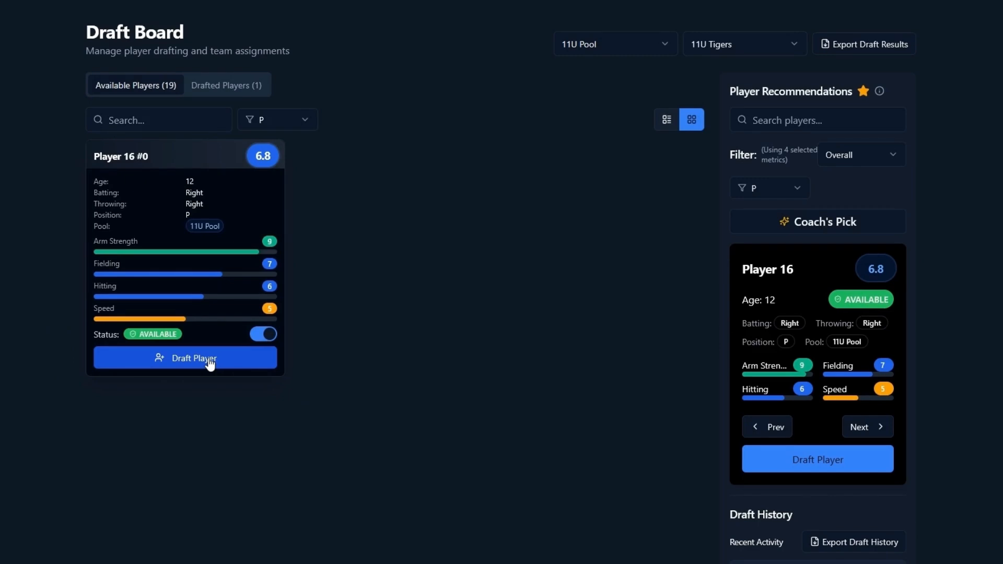
- Review the draft history and the list of drafted players, and return to the available players
scroll(929, 443, "down", 3)
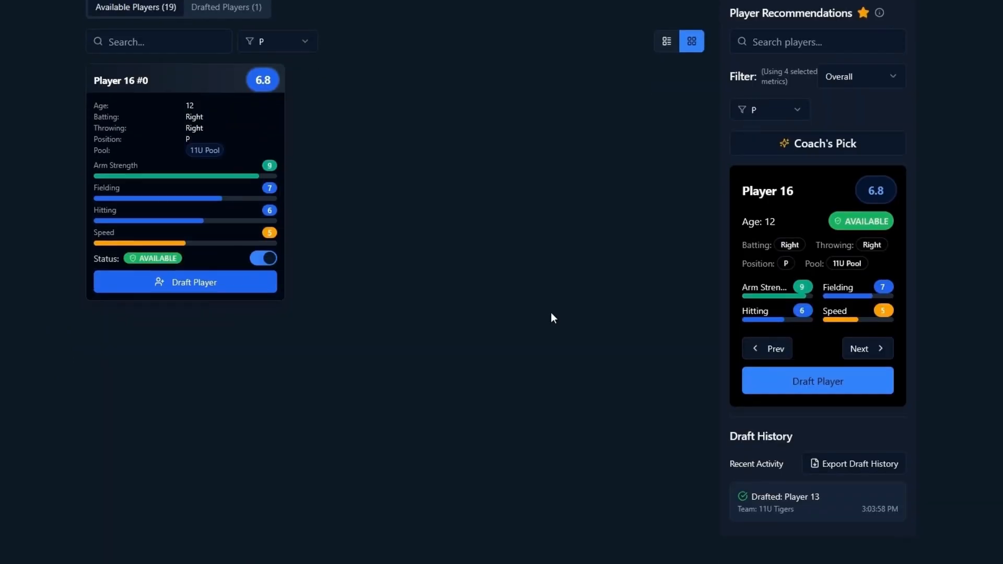
scroll(552, 314, "up", 3)
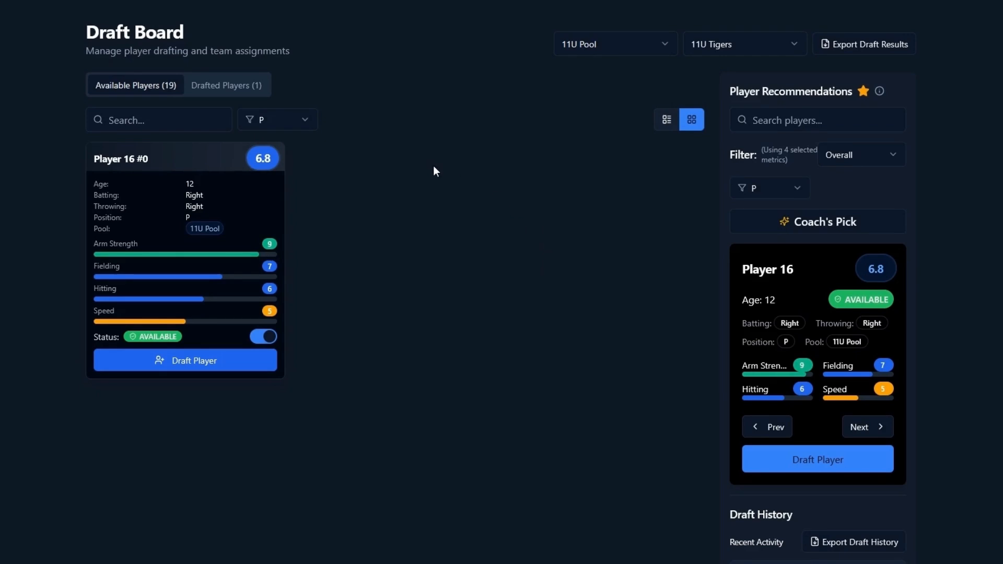
left_click(229, 89)
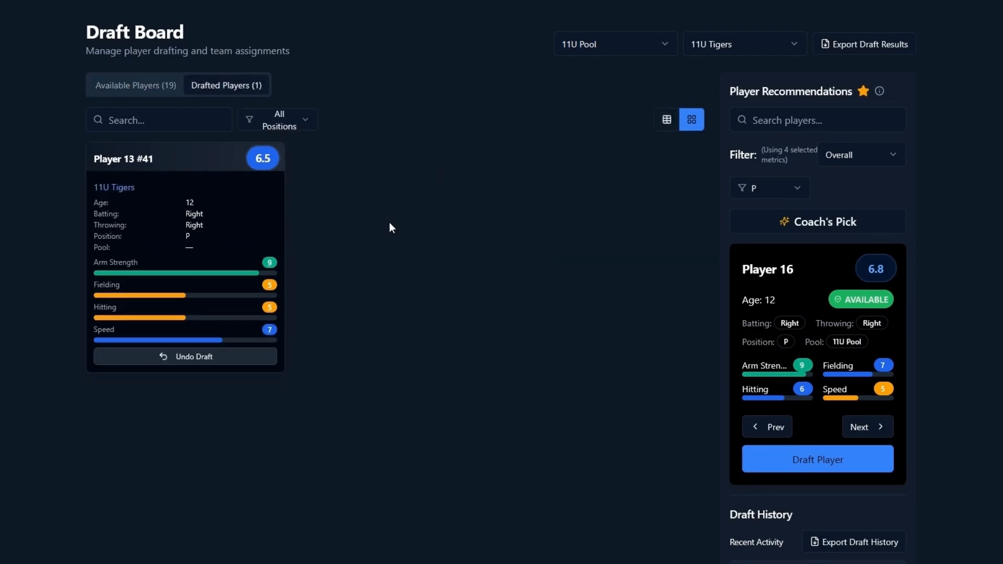
left_click(145, 86)
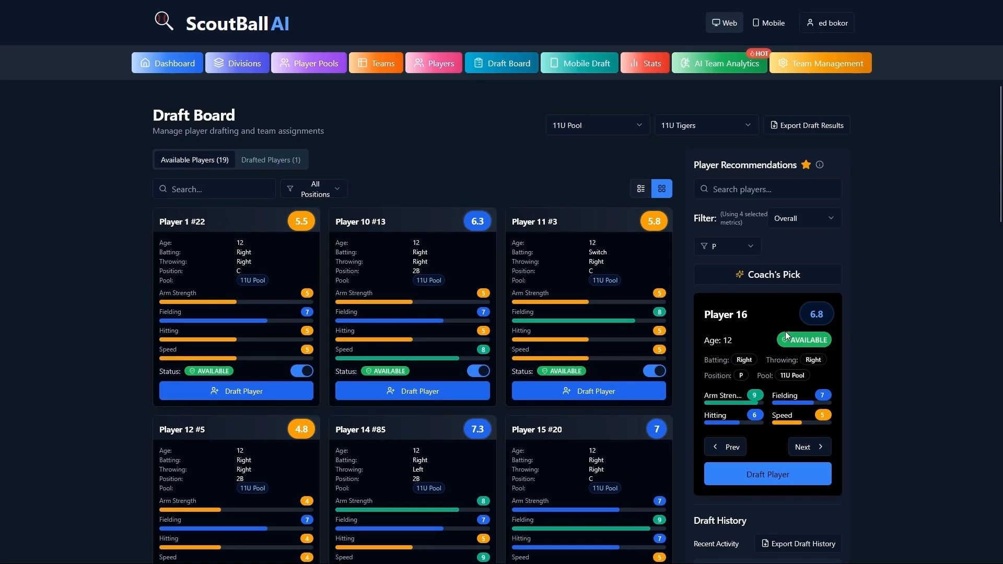
scroll(785, 331, "down", 1)
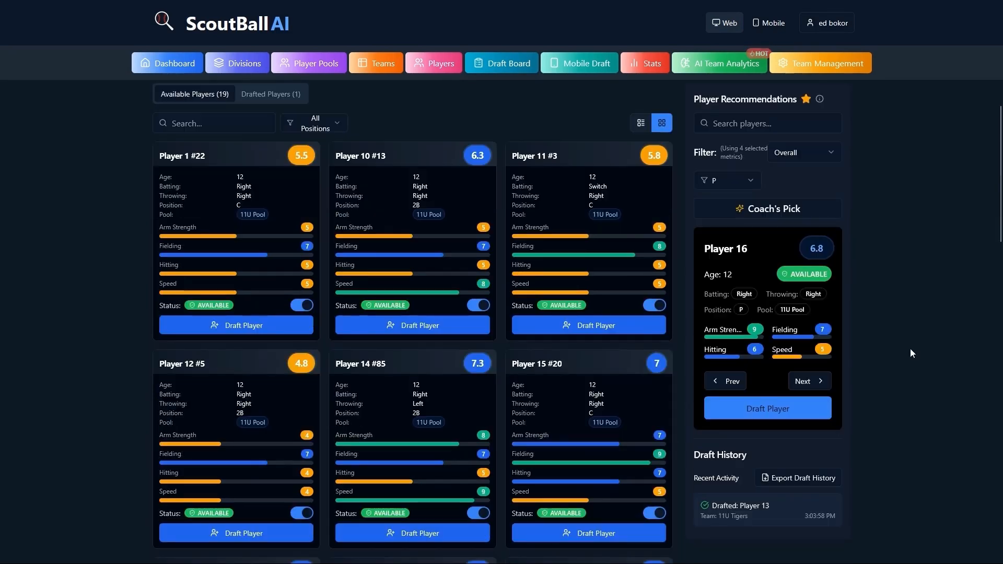
- In the mobile draft, mark Player 14 unavailable and draft Player 19 to the 11U Tigers
left_click(580, 68)
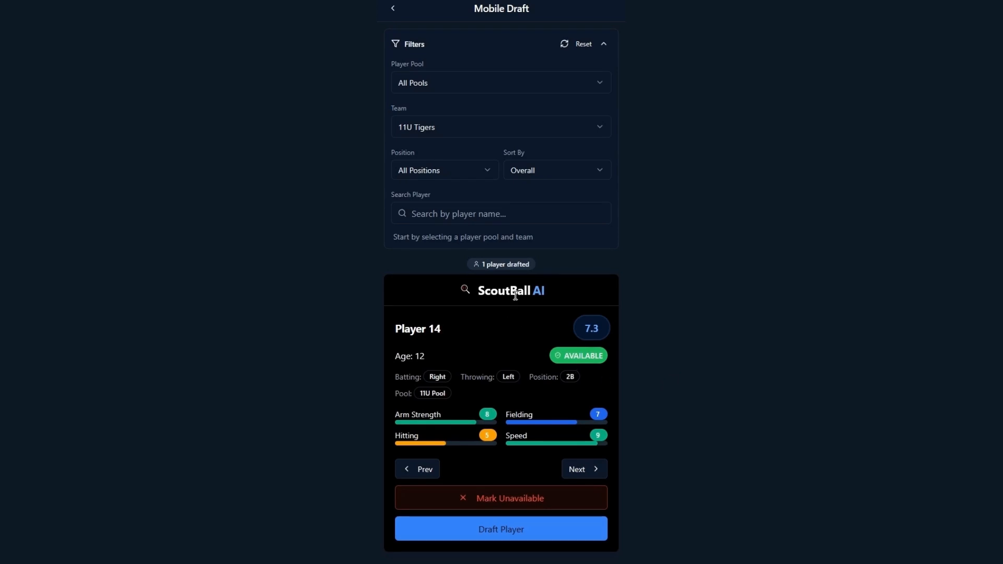
left_click(510, 500)
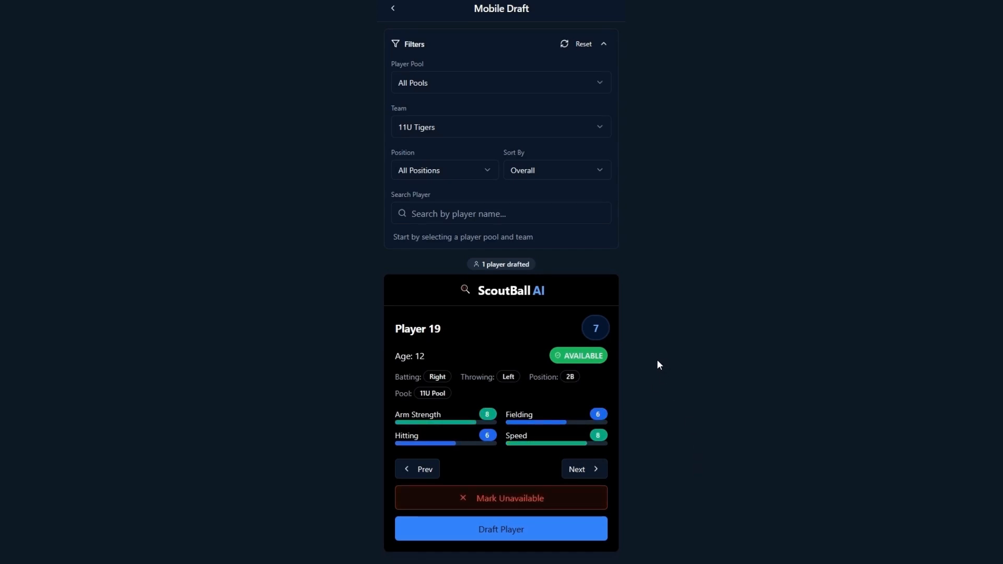
left_click(512, 529)
left_click(514, 532)
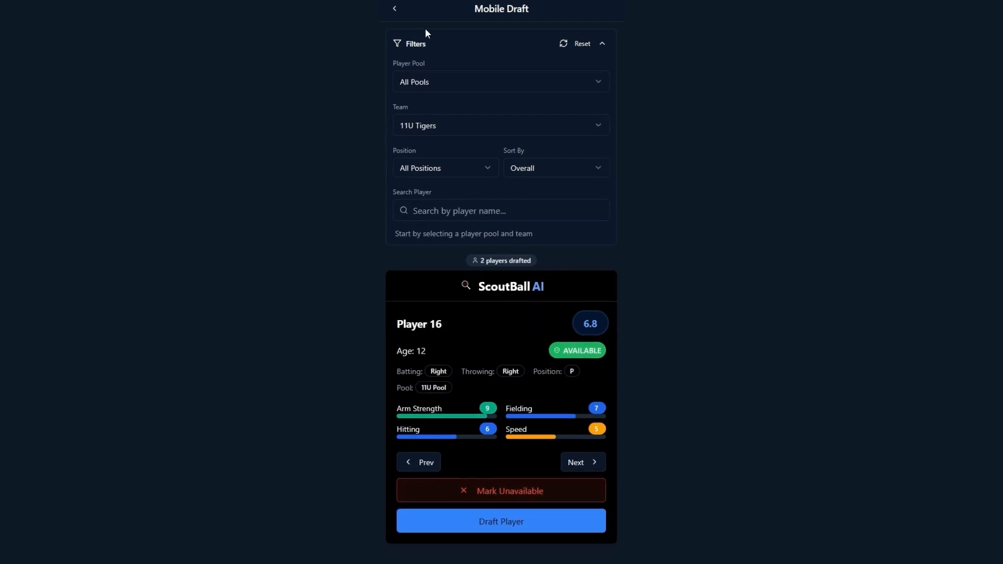
- Return to the draft board and draft Player 1 and the remaining available players to the 11U Tigers
left_click(393, 9)
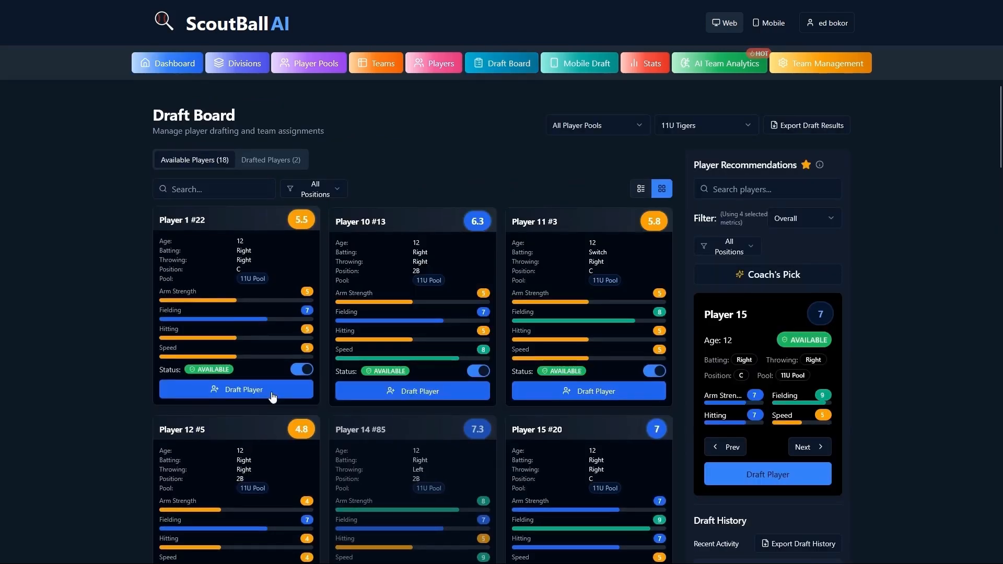
left_click(272, 397)
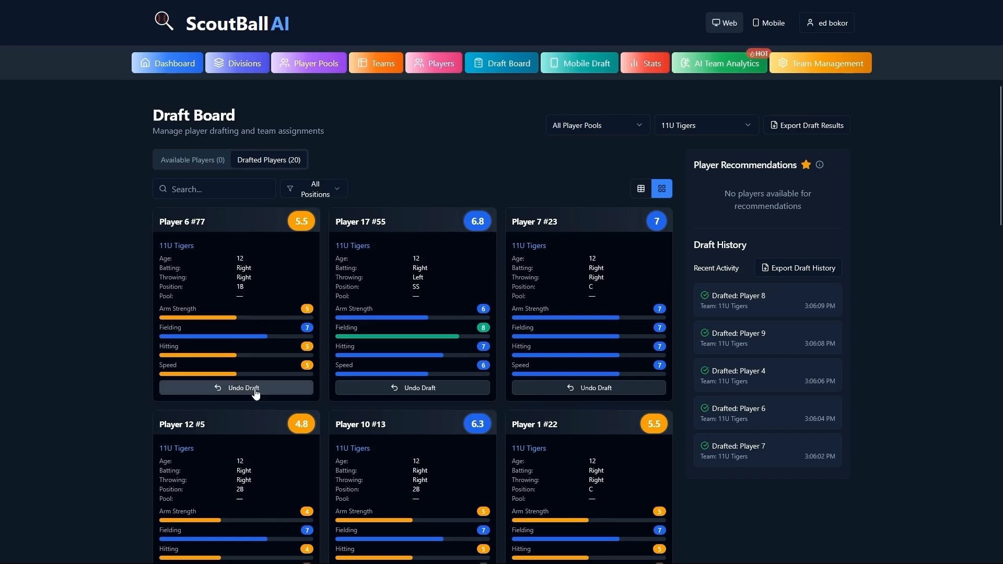
- Undo Player 6's draft and draft the player to the 11U Tigers again from the recommendations
left_click(300, 391)
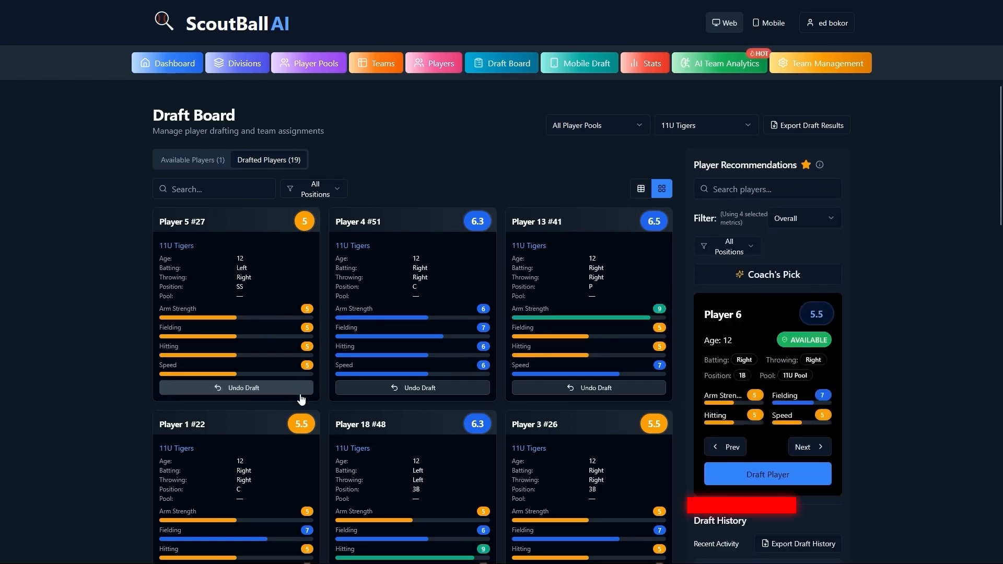
left_click(762, 474)
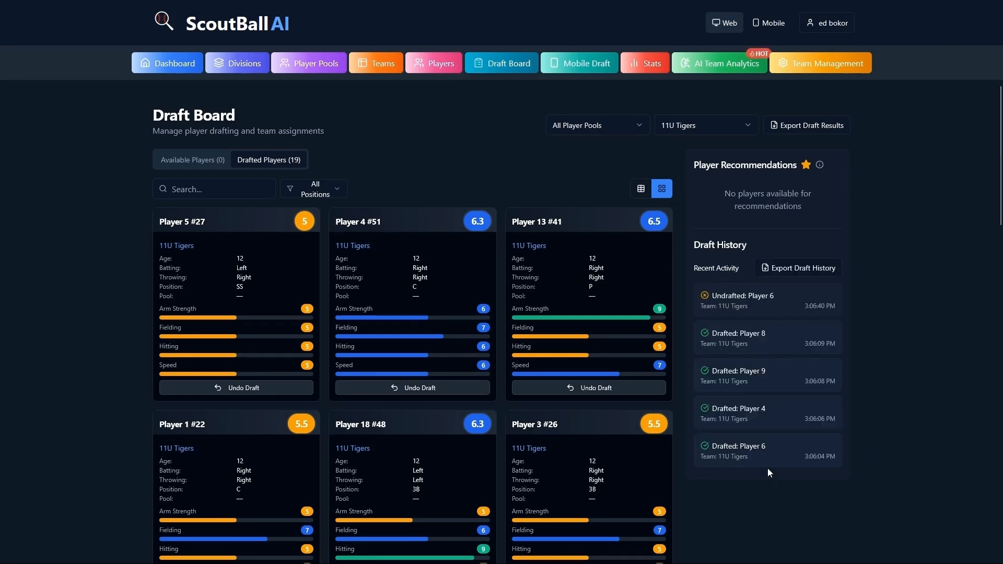
left_click(291, 392)
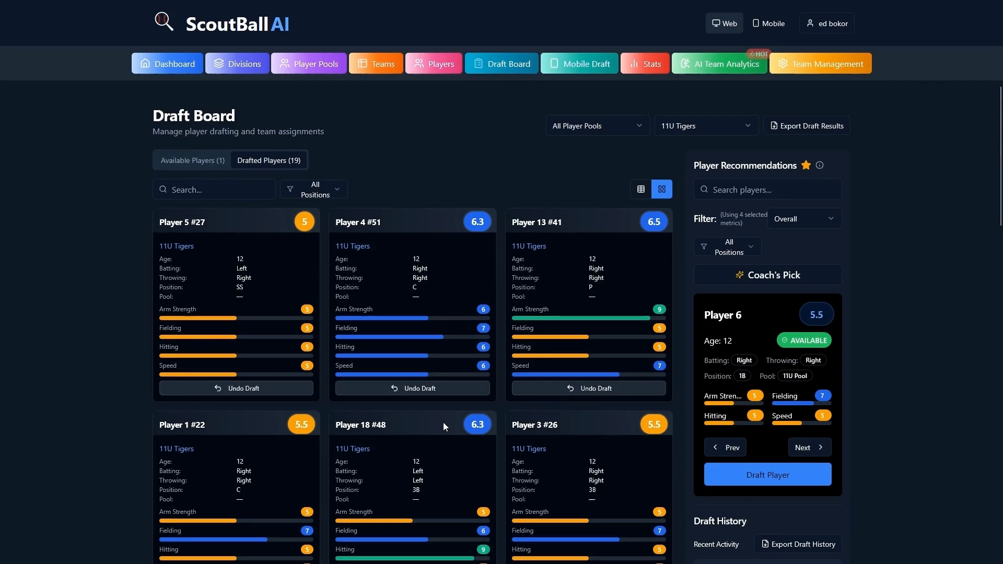
left_click(762, 474)
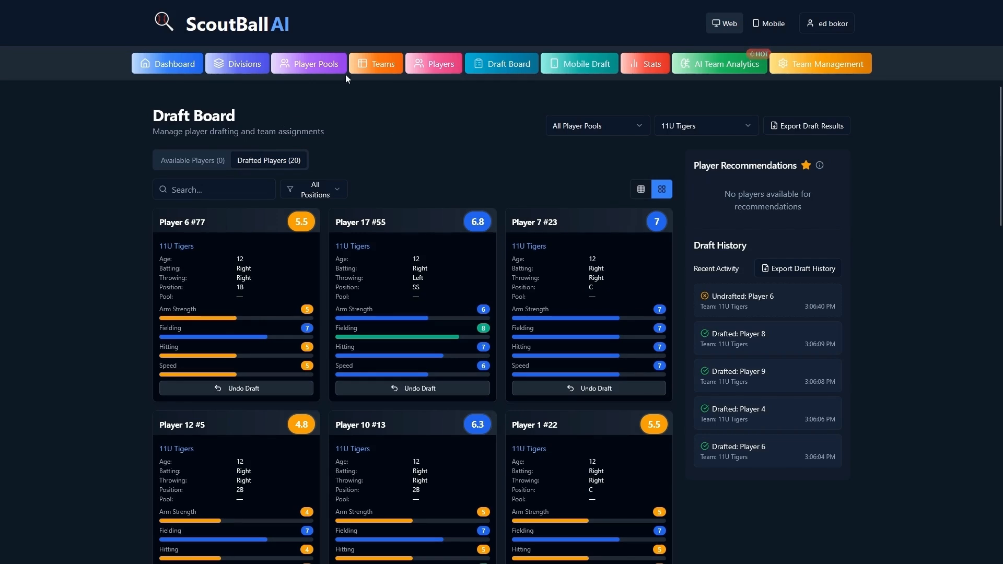
- Look through the 11U Tigers' team roster and open the AI team analytics page
left_click(377, 64)
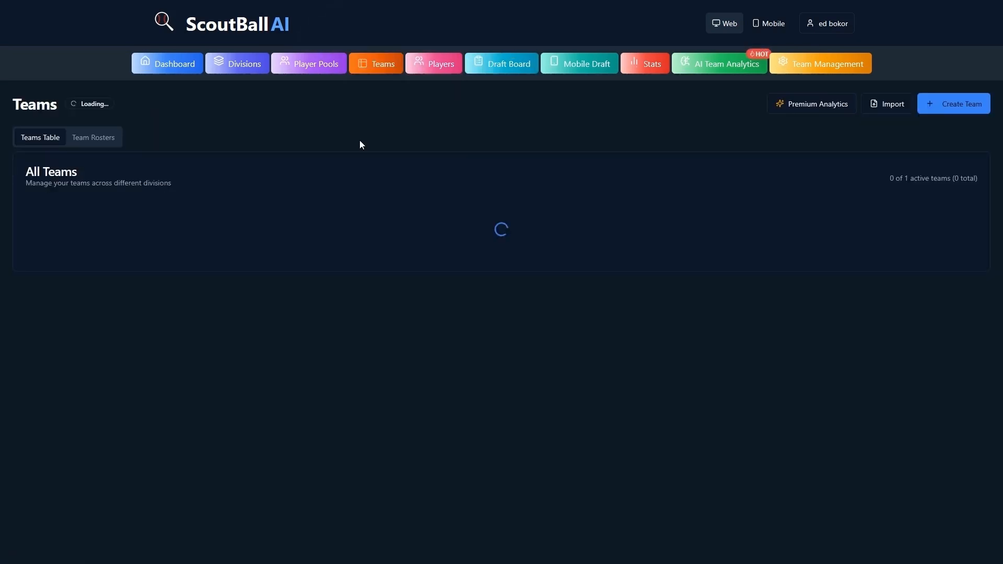
left_click(104, 142)
scroll(767, 381, "down", 2)
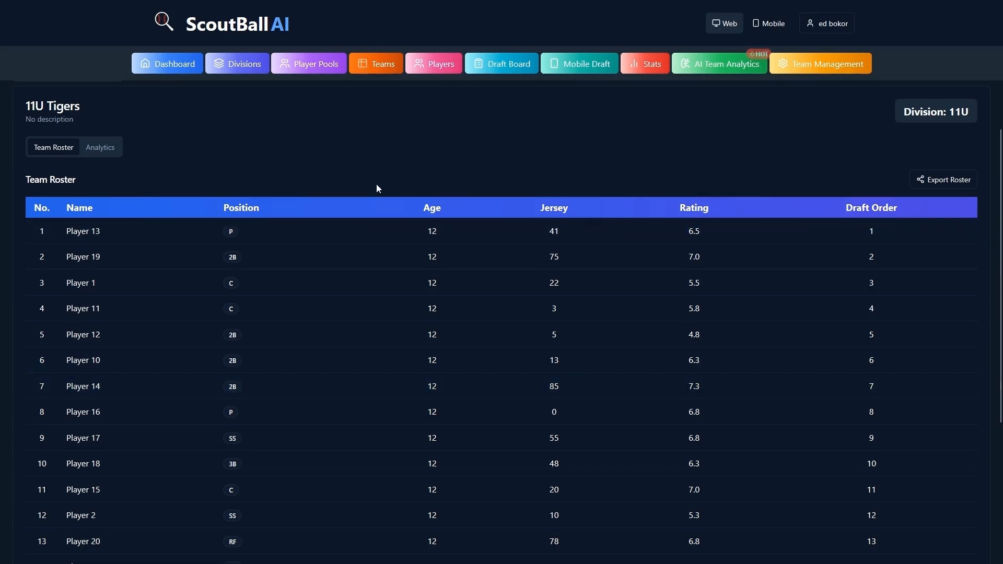
scroll(439, 313, "up", 2)
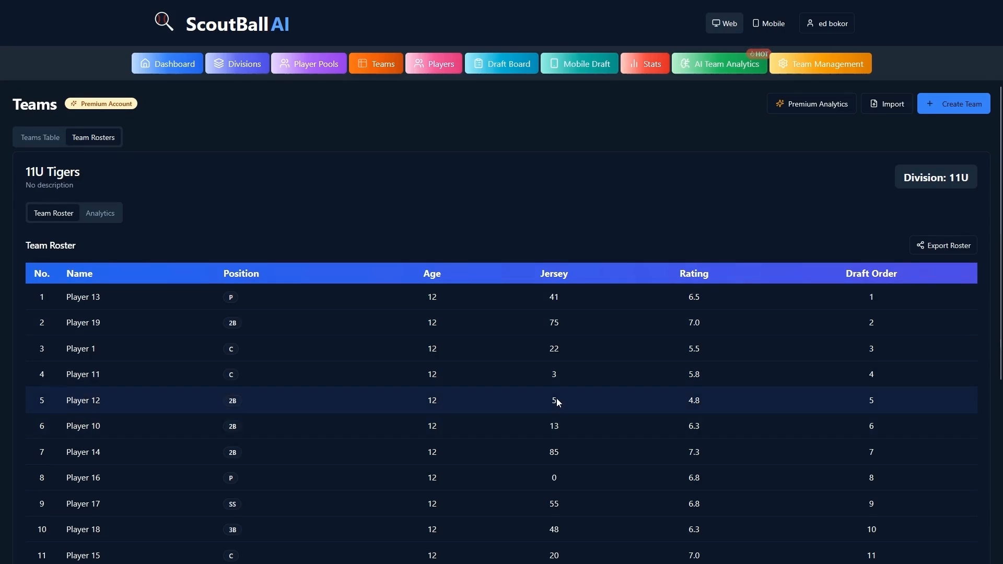
scroll(556, 398, "down", 1)
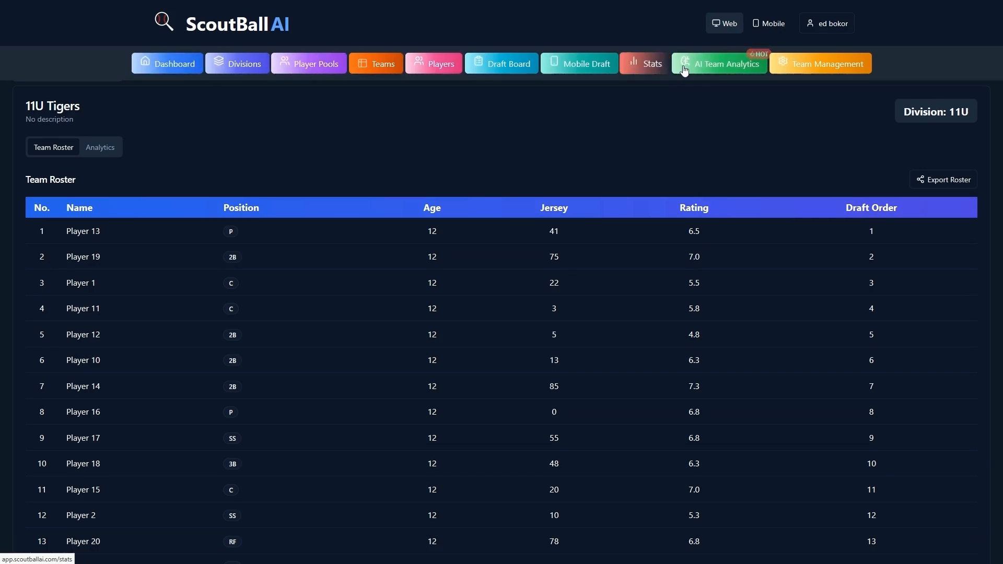
left_click(711, 69)
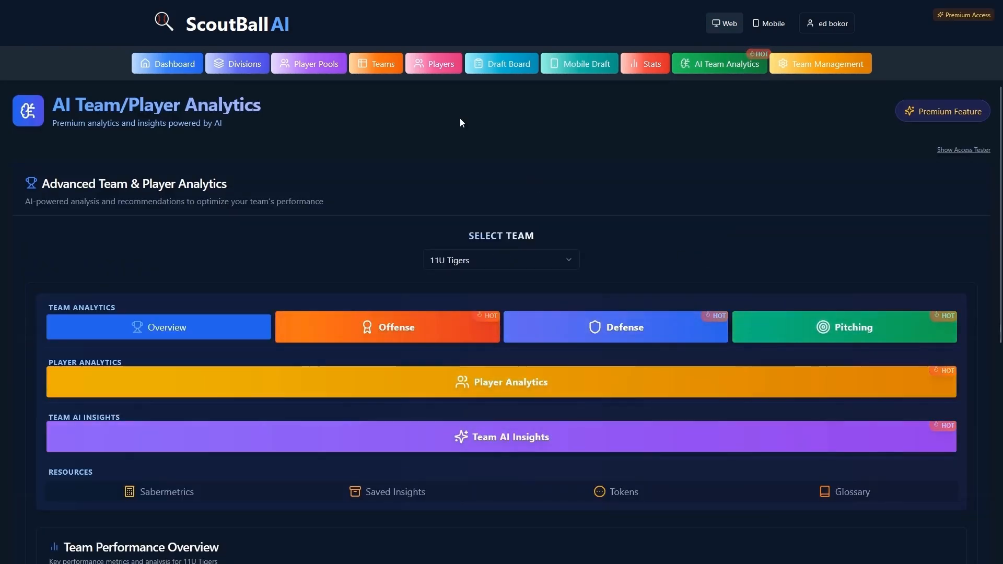
- Start a player import in GameChanger CSV format and upload the stats file
left_click(433, 63)
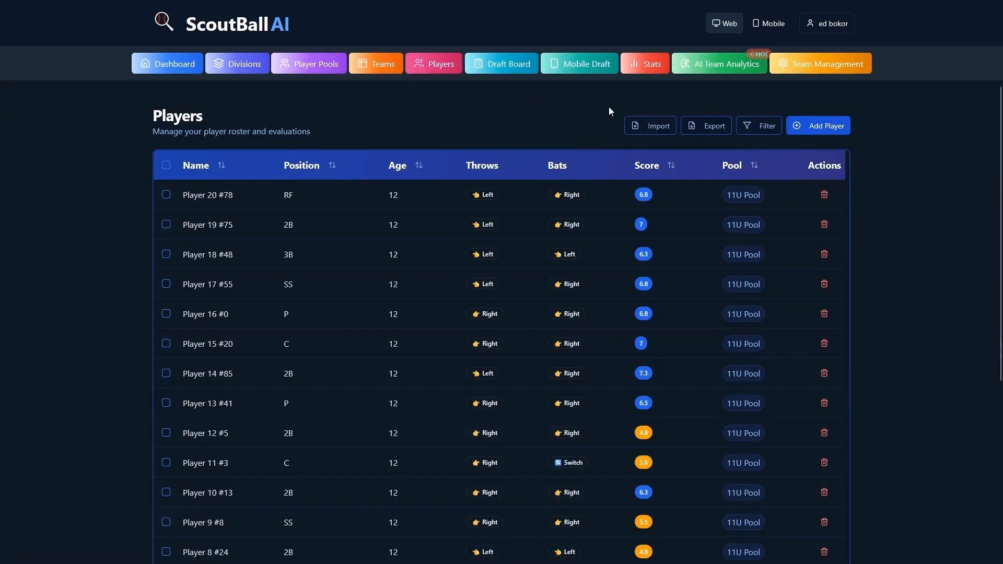
left_click(650, 125)
scroll(456, 328, "down", 1)
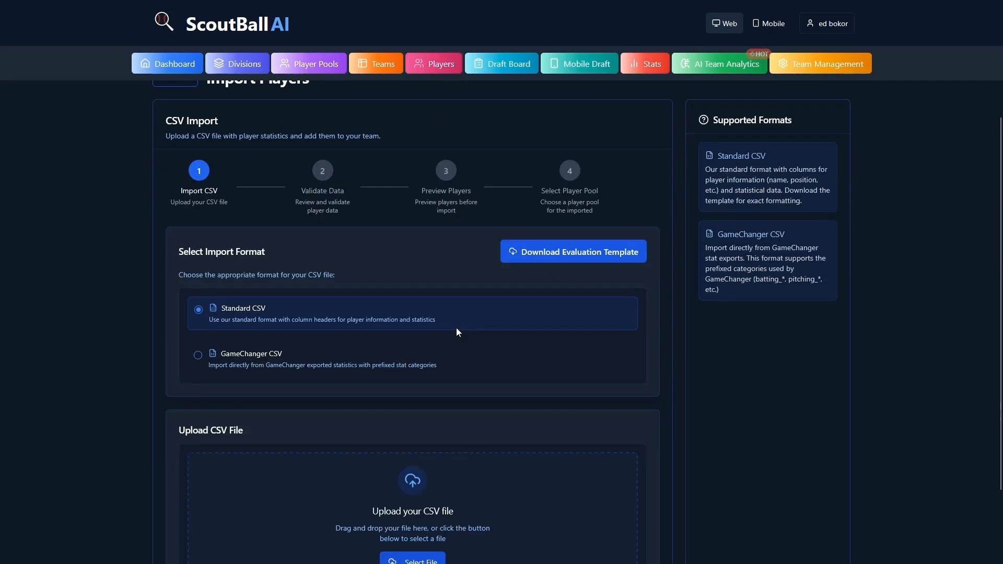
scroll(456, 332, "down", 1)
left_click(209, 333)
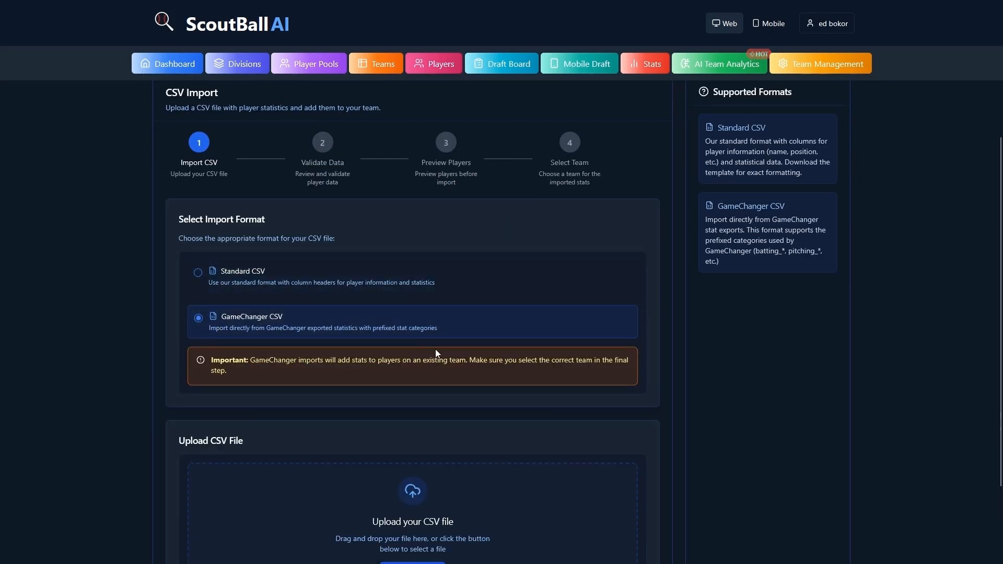
scroll(437, 353, "down", 1)
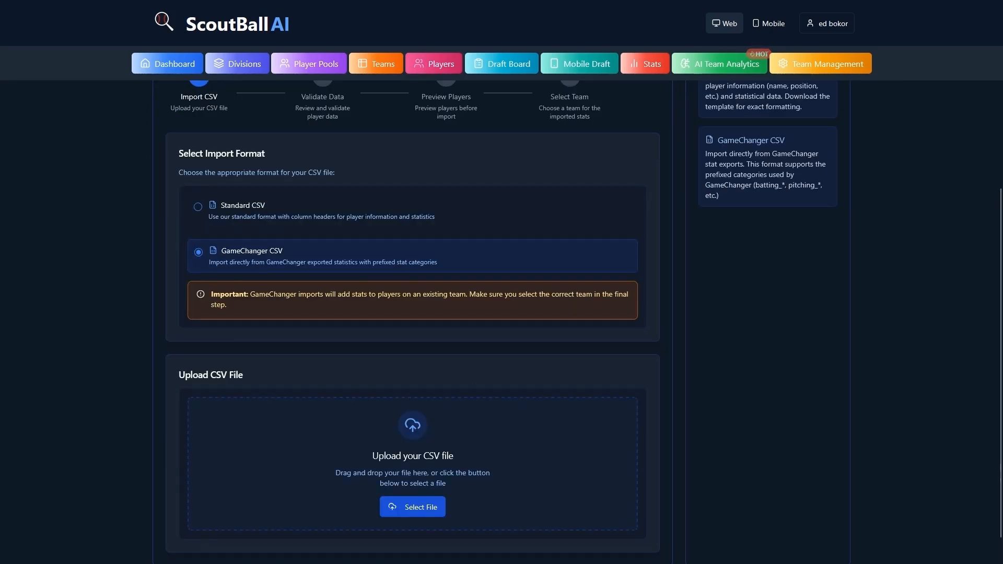
left_click_drag(952, 440, 451, 499)
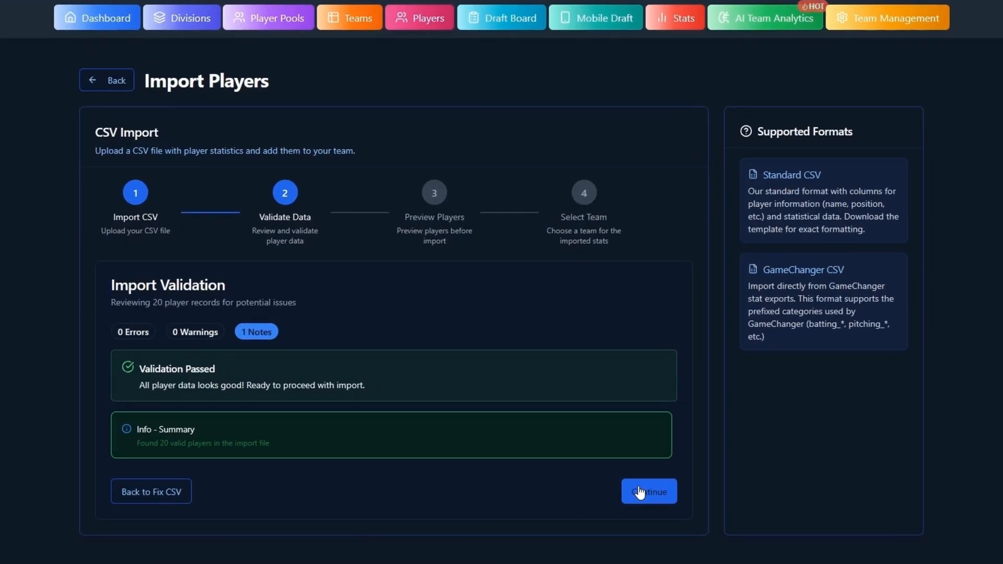
- Continue past the validation and player preview, and choose 11U Tigers as the team for the stats import
left_click(639, 492)
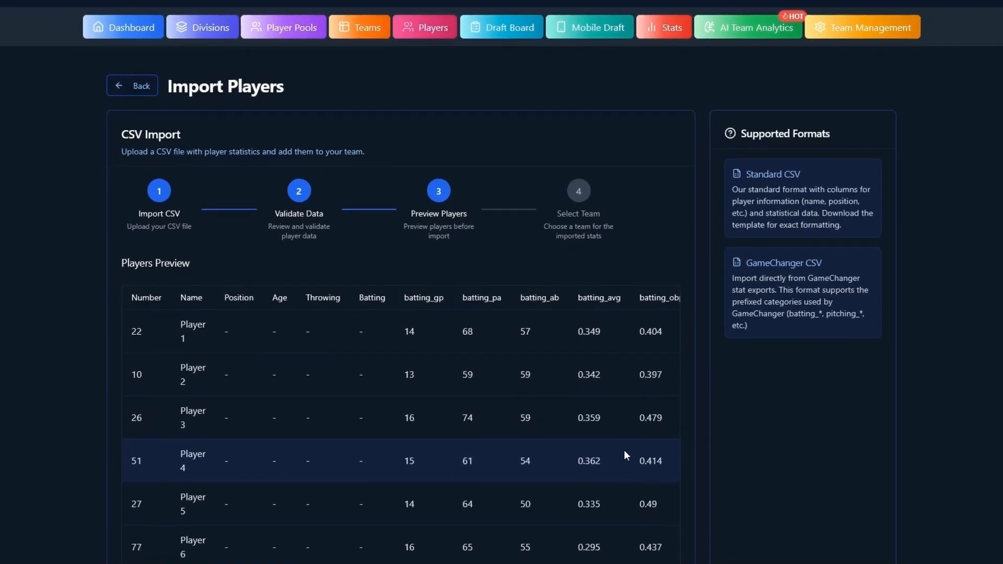
scroll(624, 450, "down", 2)
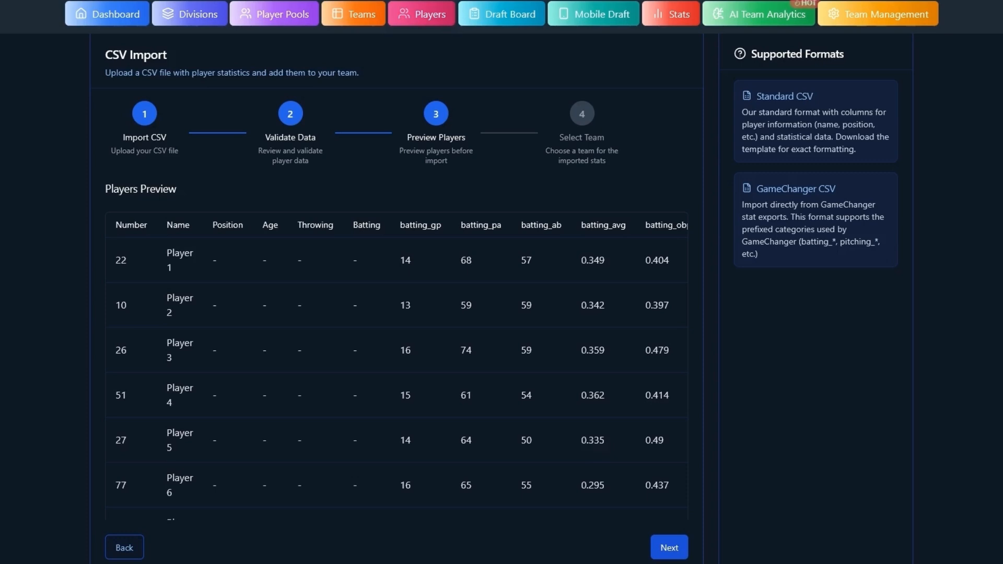
left_click(666, 548)
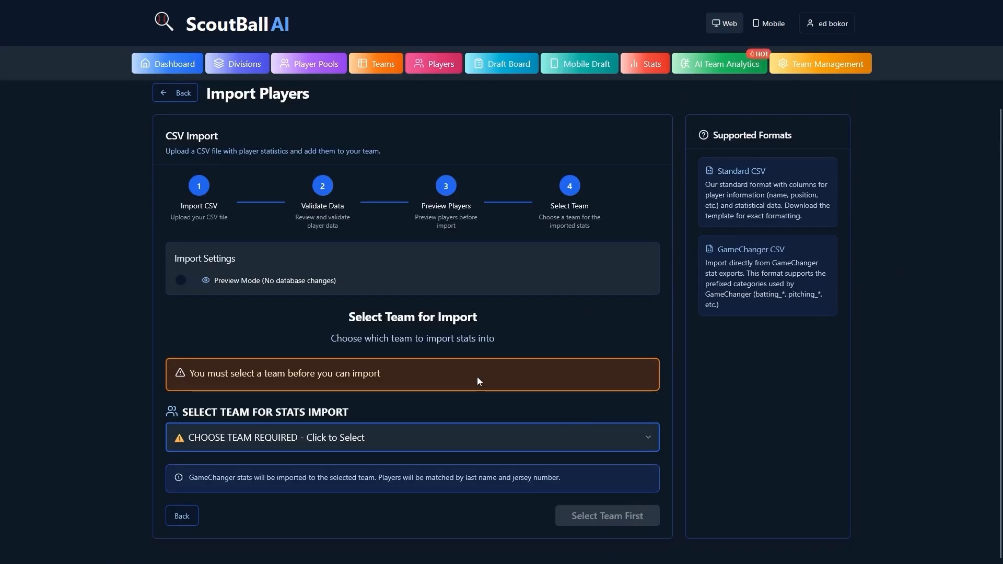
left_click(373, 436)
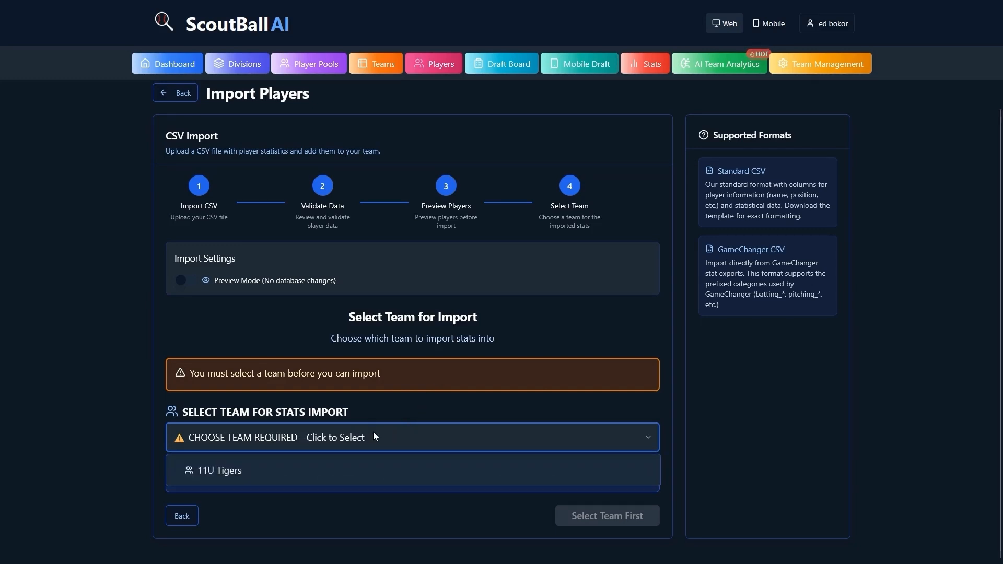
left_click(238, 470)
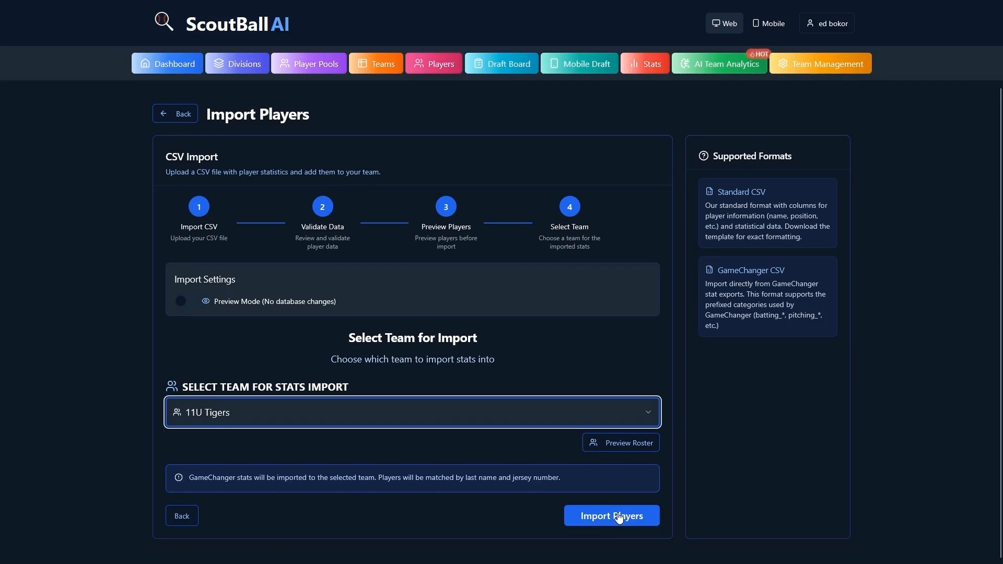
- Import the GameChanger stats for all 20 listed players and close the import summary
left_click(618, 516)
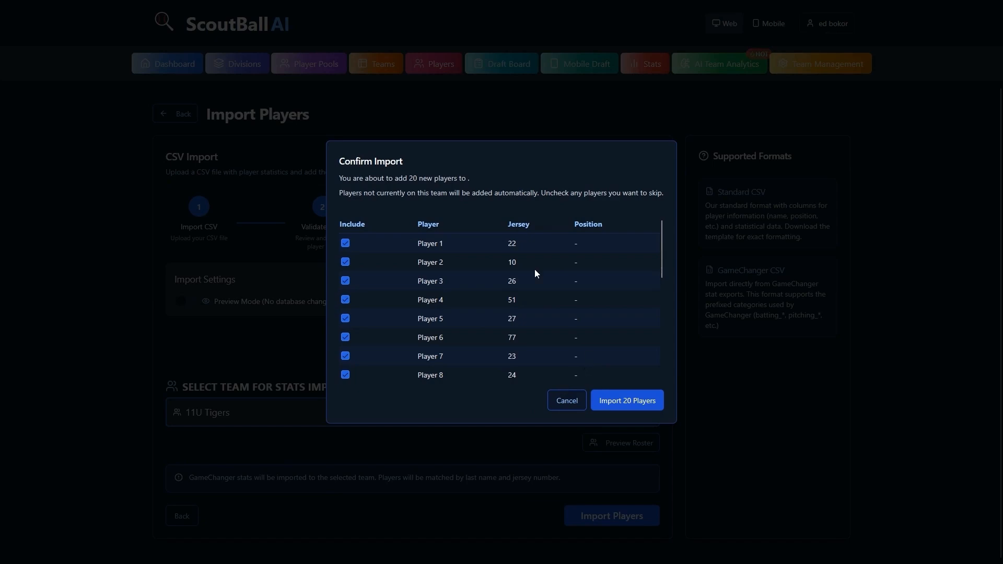
left_click(637, 399)
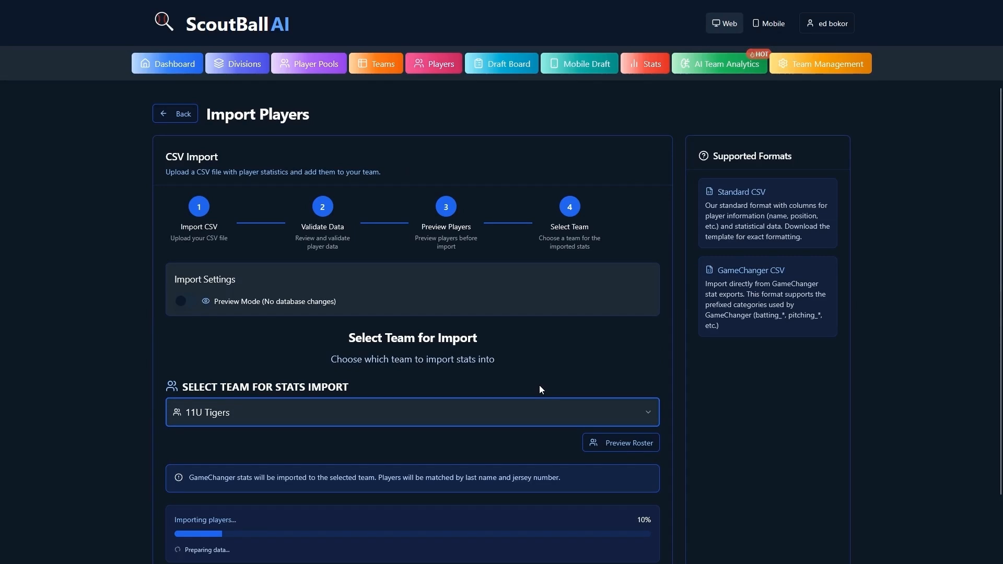
scroll(535, 390, "down", 1)
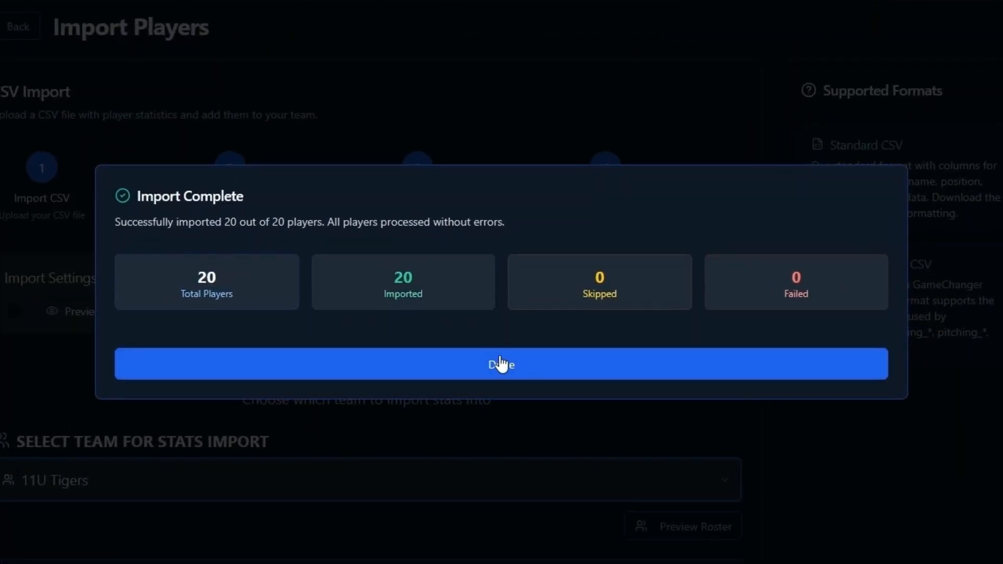
left_click(506, 364)
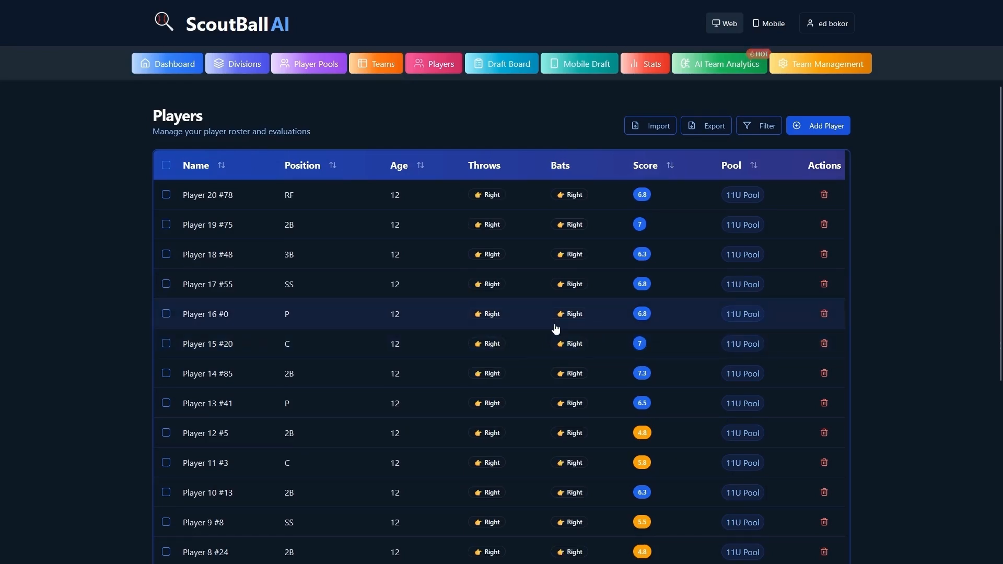
- Look over the AI team analytics overview for the 11U Tigers and return to the dashboard
left_click(715, 69)
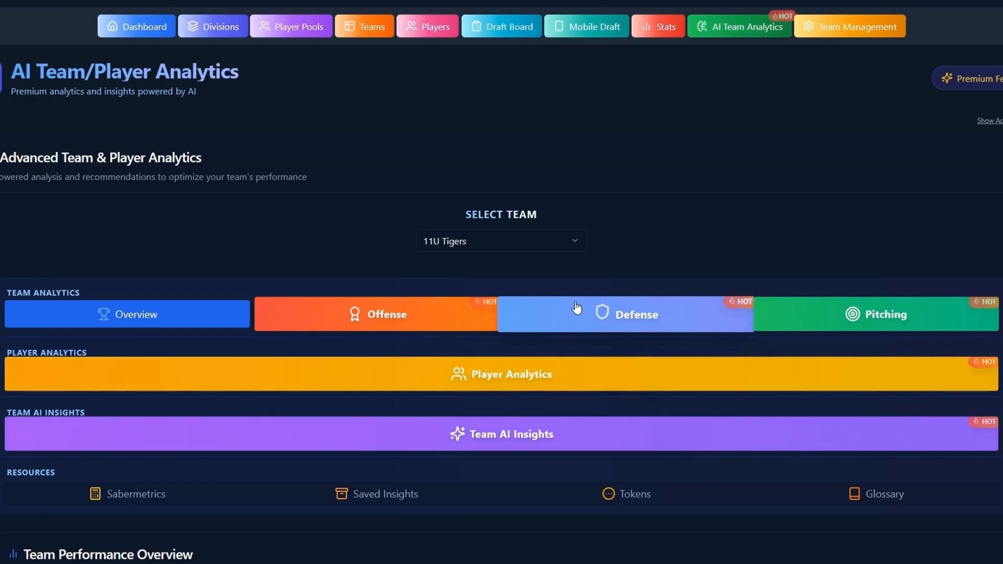
scroll(576, 307, "down", 2)
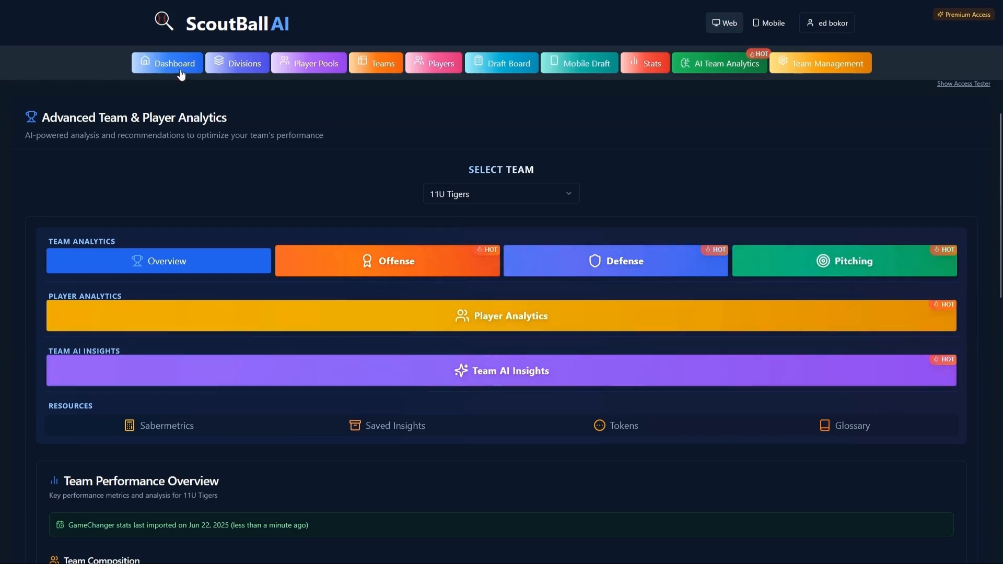
left_click(180, 70)
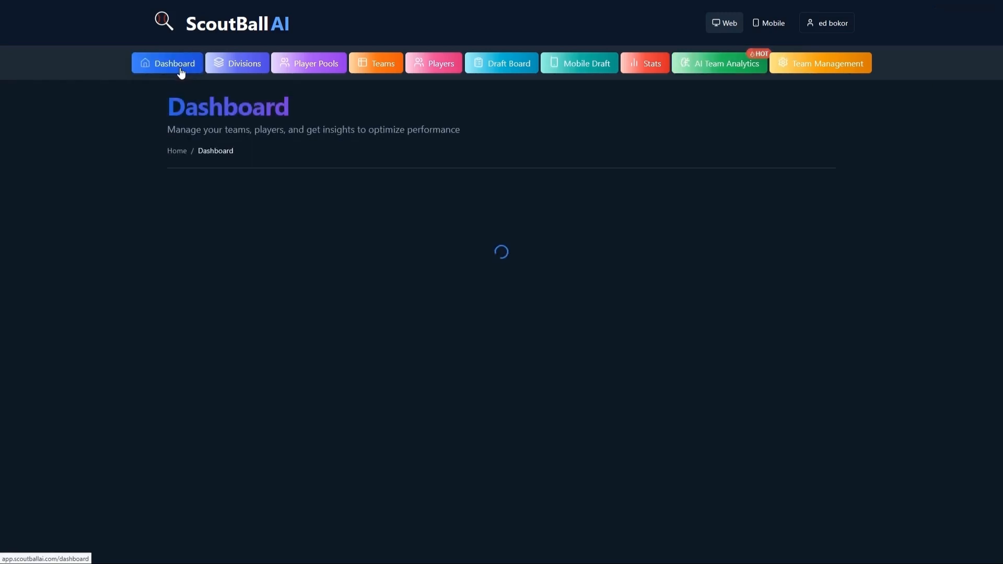